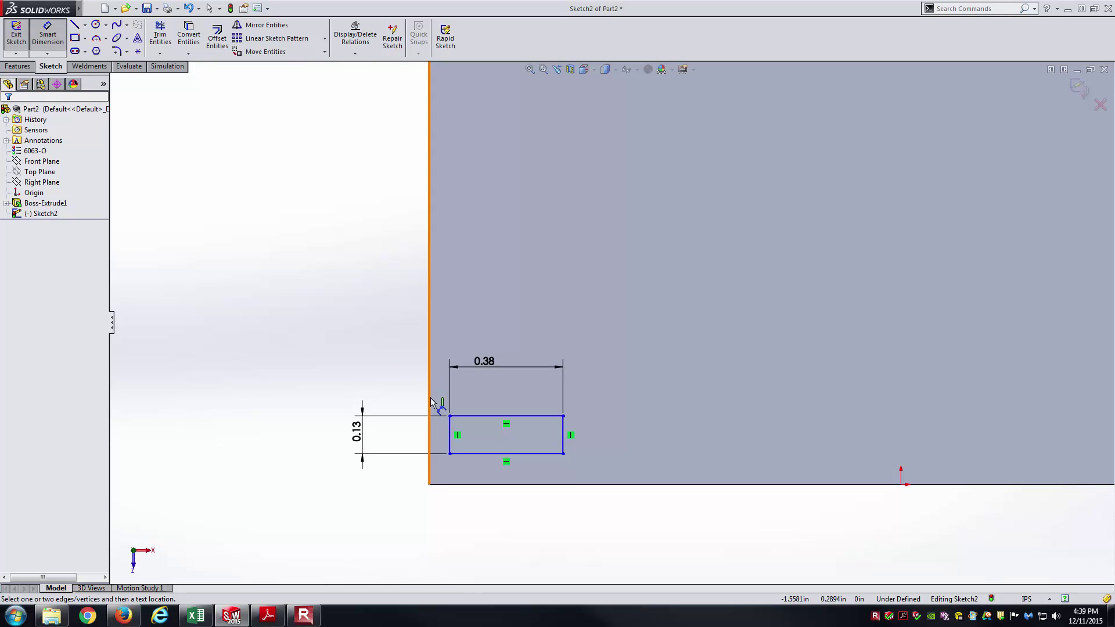
Dimension the small rectangle's left edge 0.125 in from the plate's left edge
click(449, 430)
click(352, 360)
text(0.125)
key(Return)
click(498, 523)
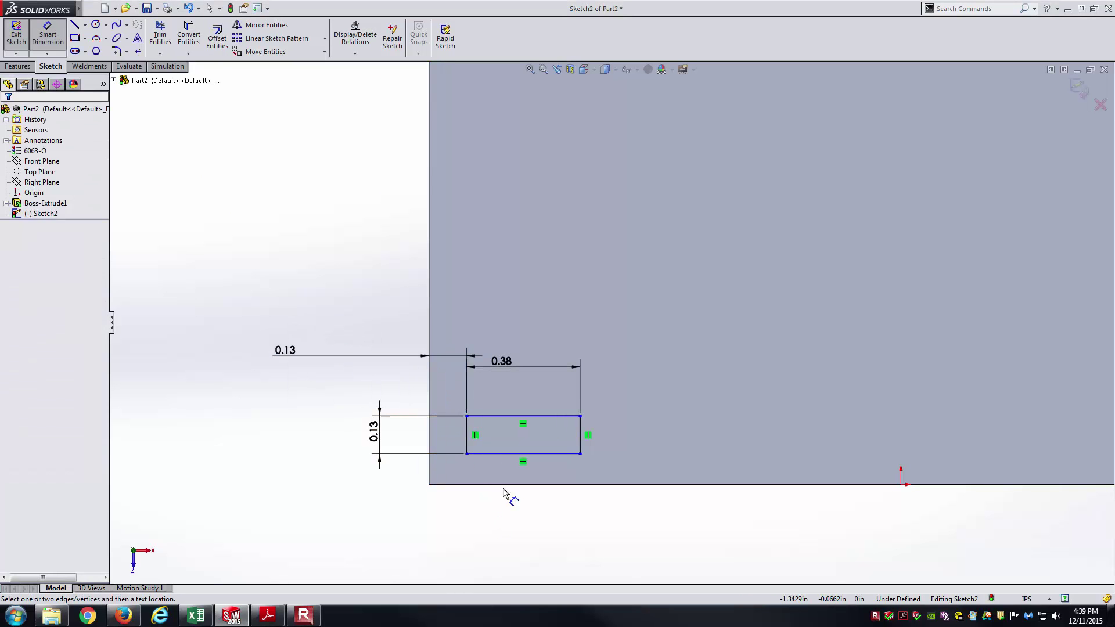
Dimension the rectangle's bottom edge 0.125 in above the plate's lower edge and close the sketch
click(515, 454)
click(511, 485)
click(514, 518)
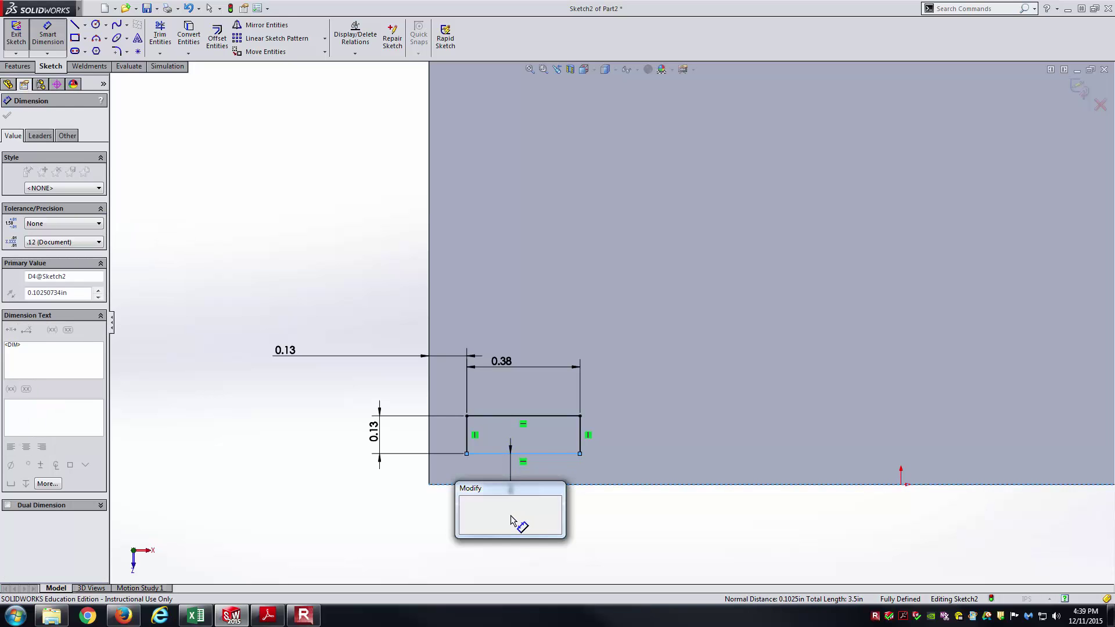
text(0.125)
key(Return)
click(604, 530)
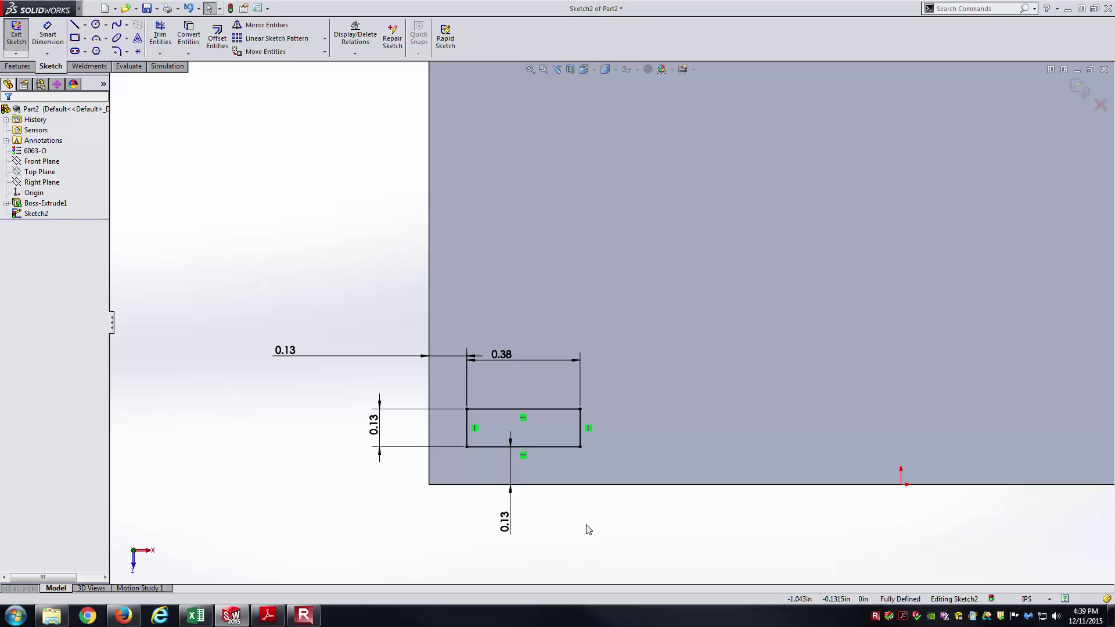
click(15, 32)
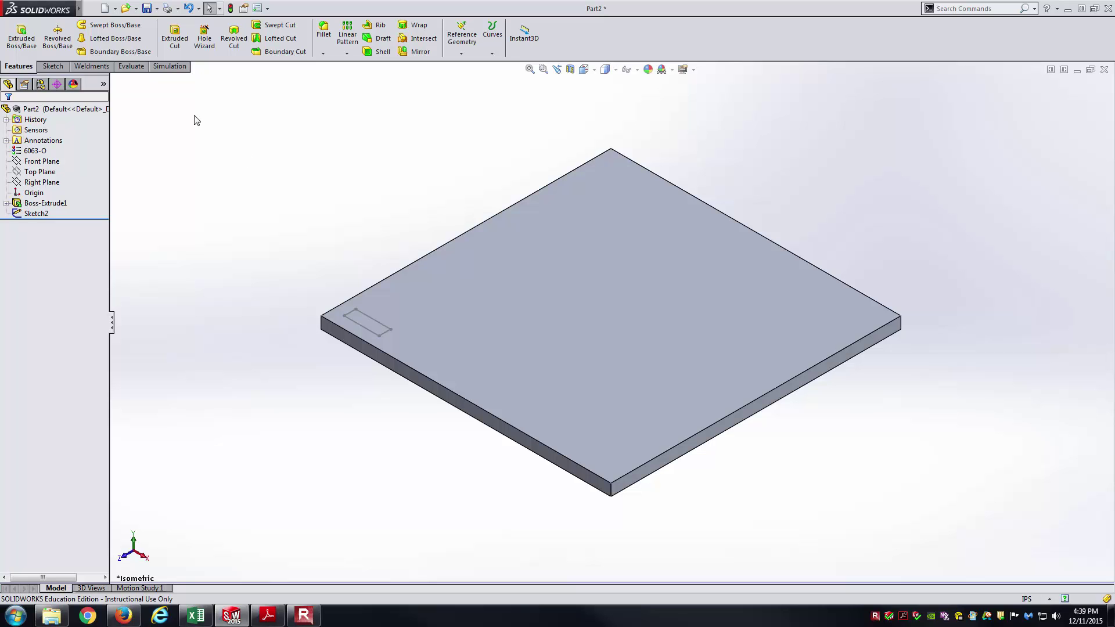
Start a reference plane offset from the plate's top face
click(634, 259)
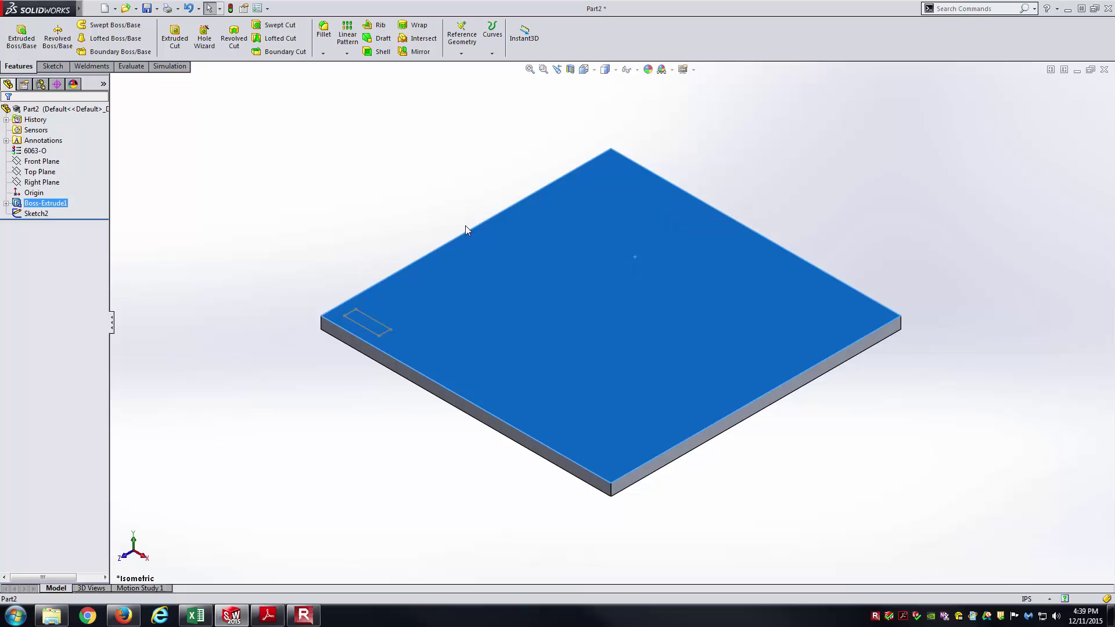
click(429, 193)
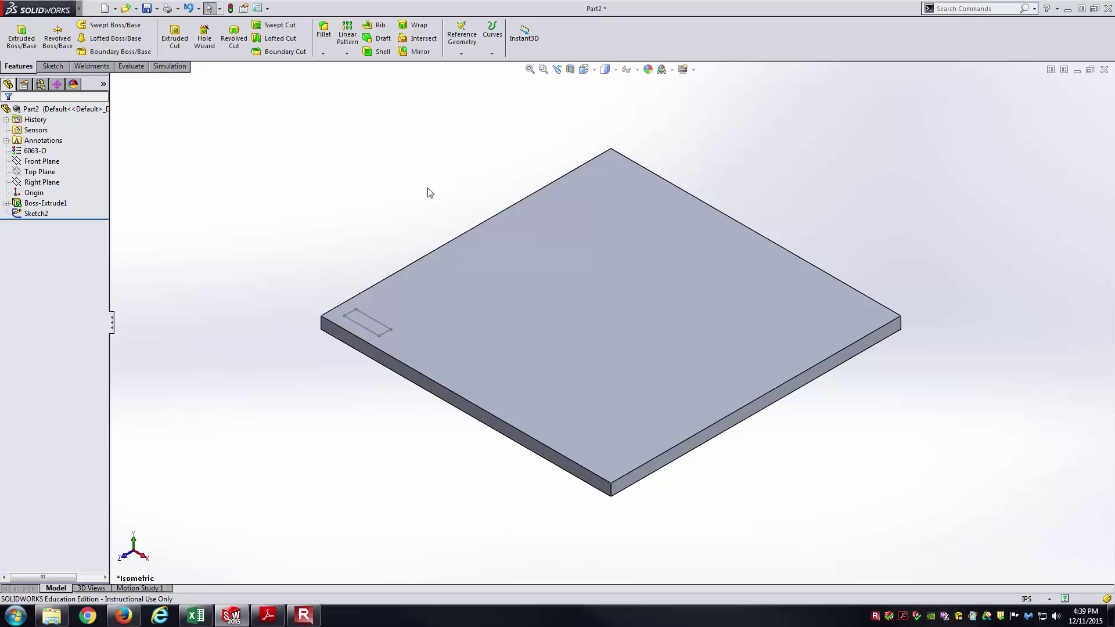
click(463, 53)
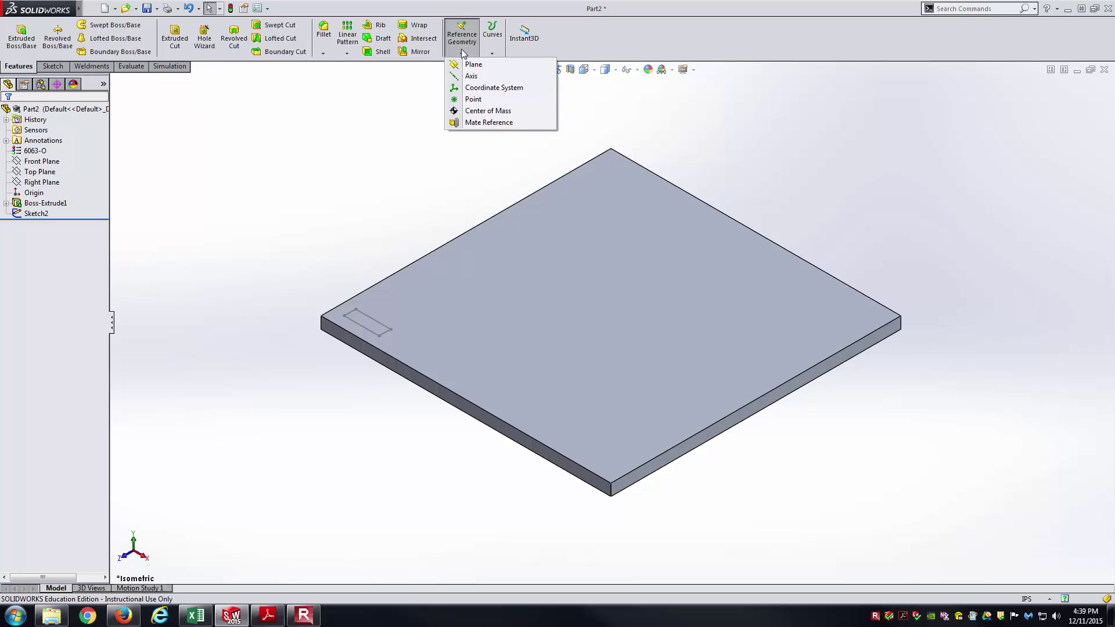
click(476, 65)
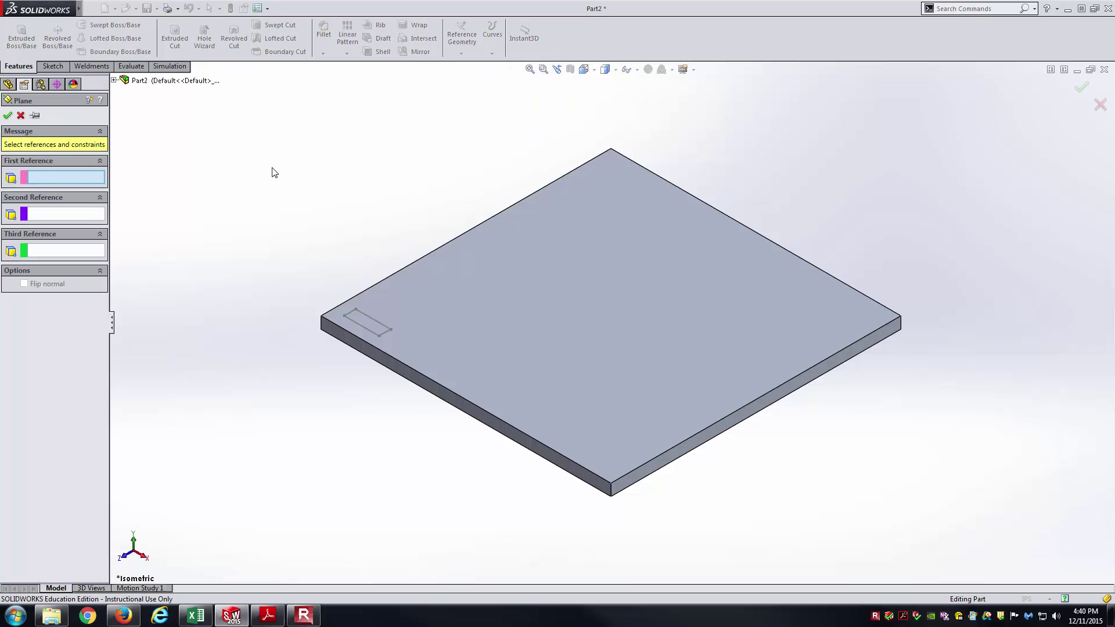
click(561, 263)
middle_drag(393, 269, 416, 225)
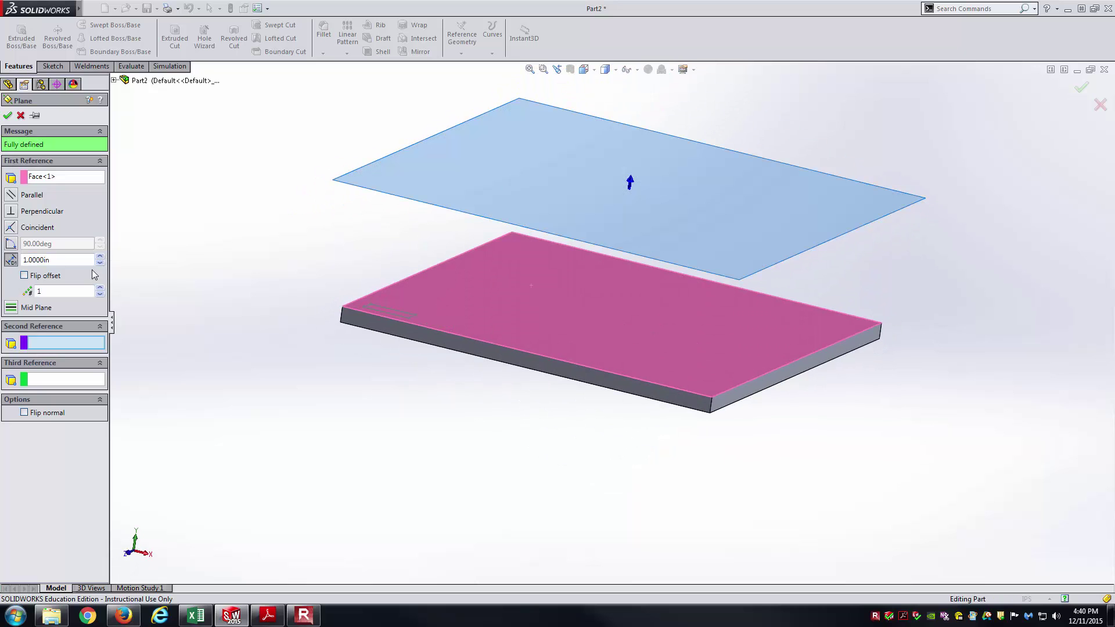
click(60, 259)
middle_drag(233, 293, 202, 334)
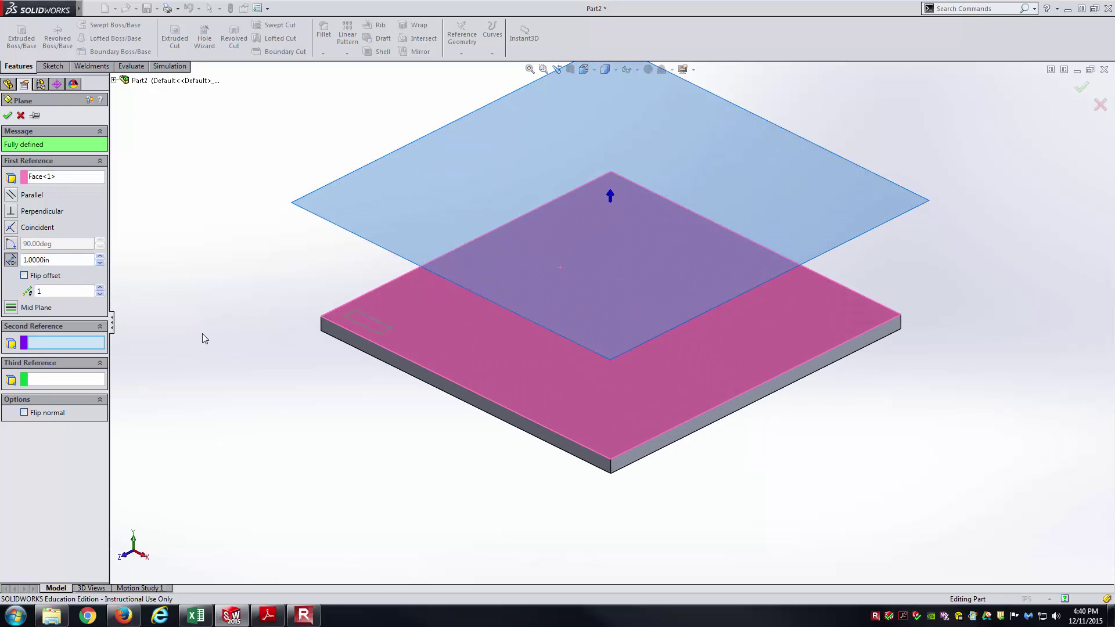
Try an offset distance of 3.14 in for the reference plane
double_click(100, 263)
click(101, 262)
double_click(100, 256)
double_click(100, 256)
double_click(81, 260)
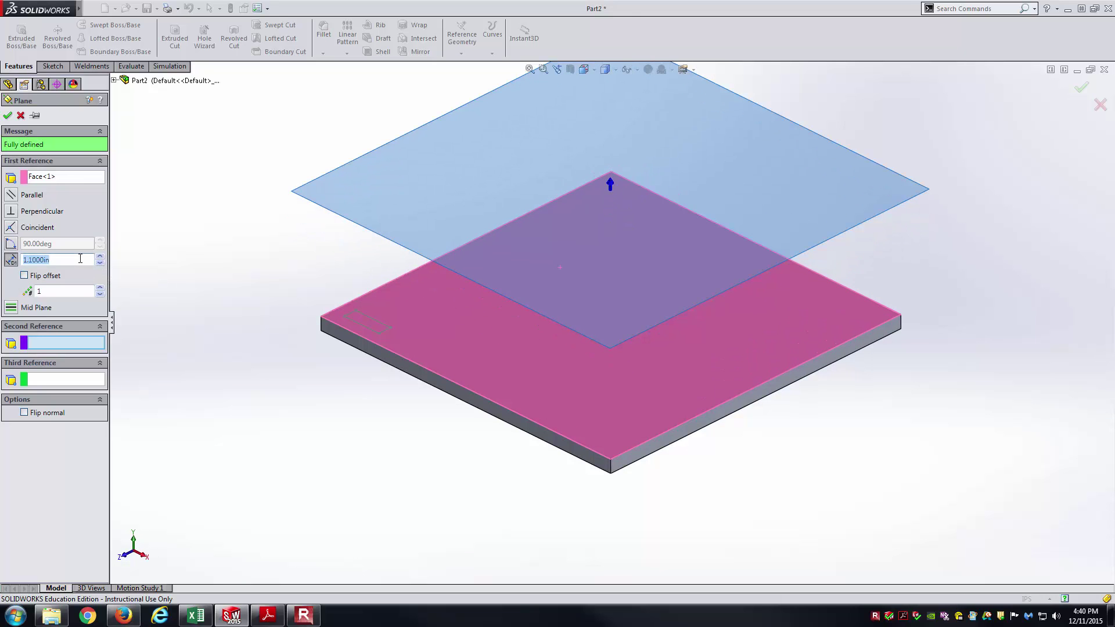
text(3.14)
key(Return)
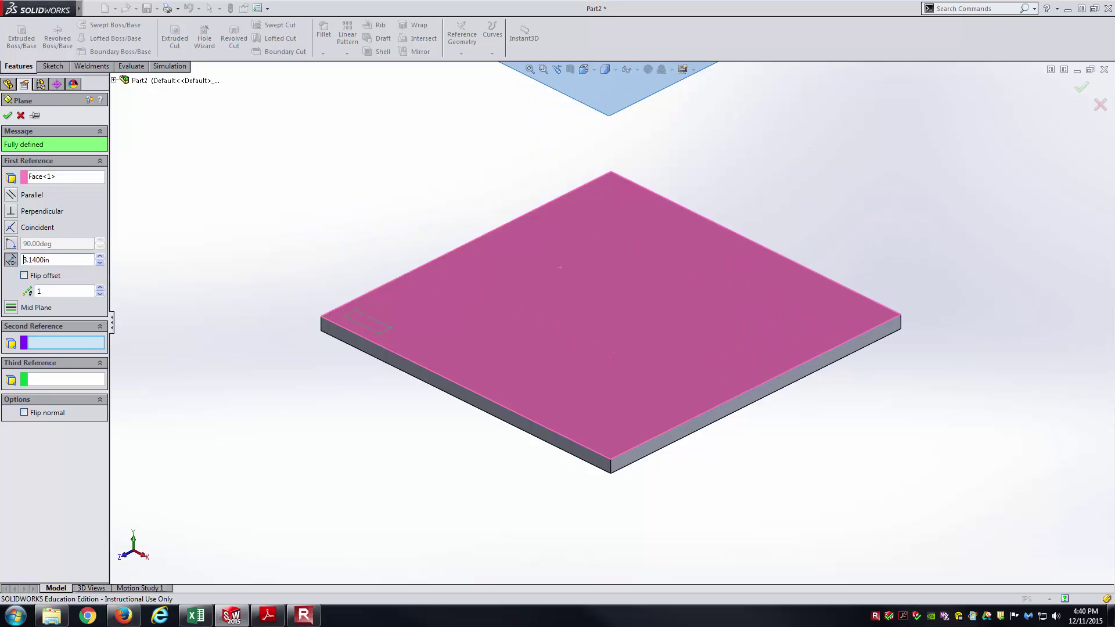
Set the reference plane's offset to 1 in above the plate's top face and create the plane
double_click(77, 260)
text(1)
key(Return)
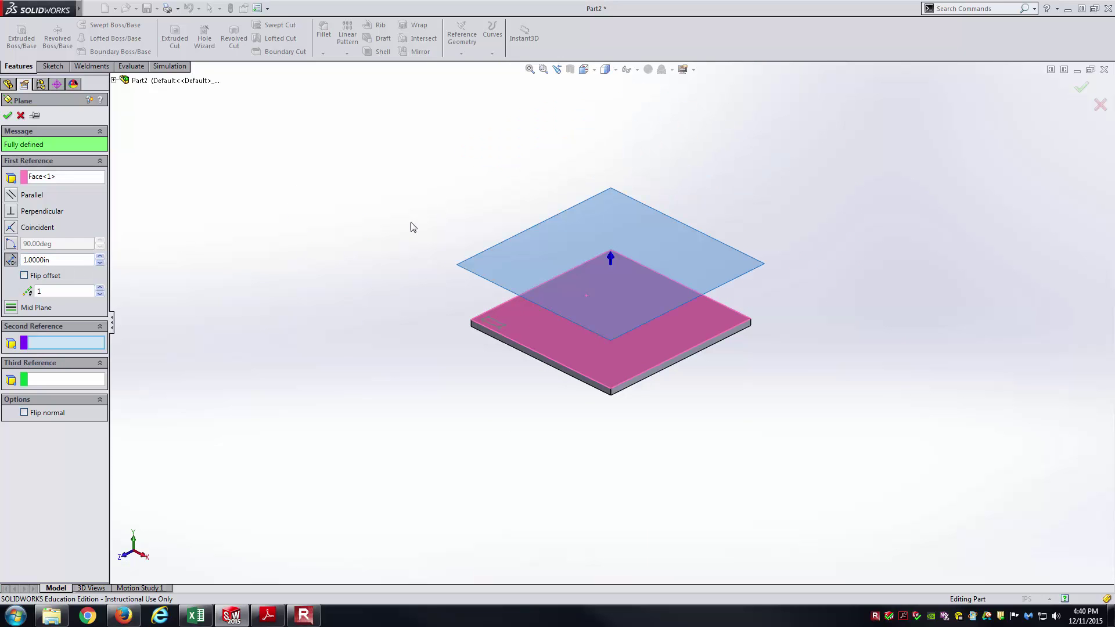
scroll(619, 202, down, 2)
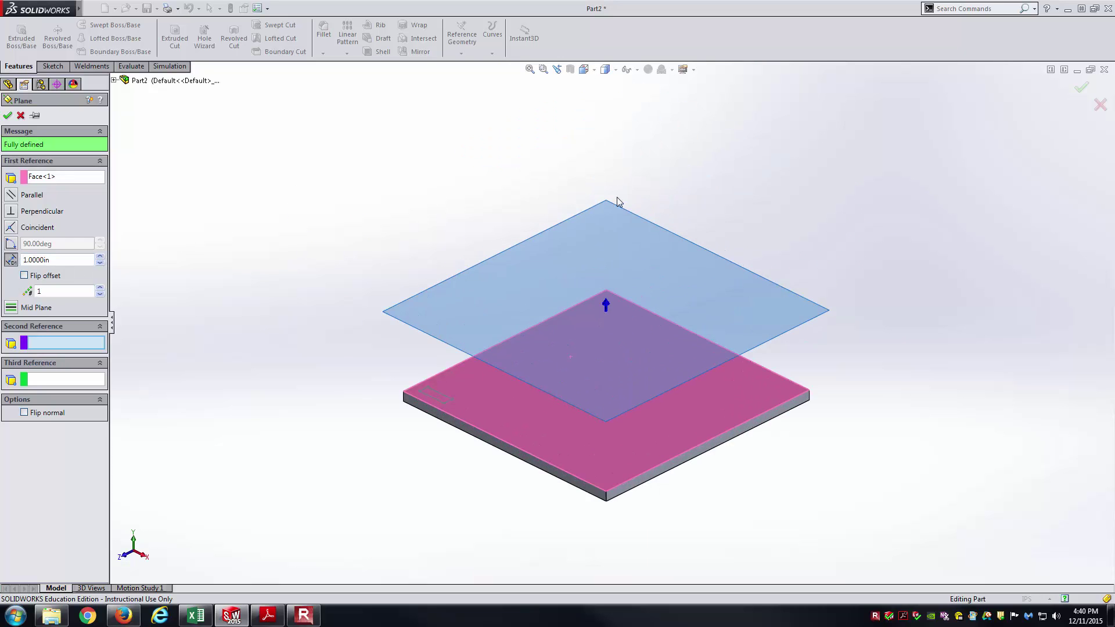
click(7, 115)
click(302, 174)
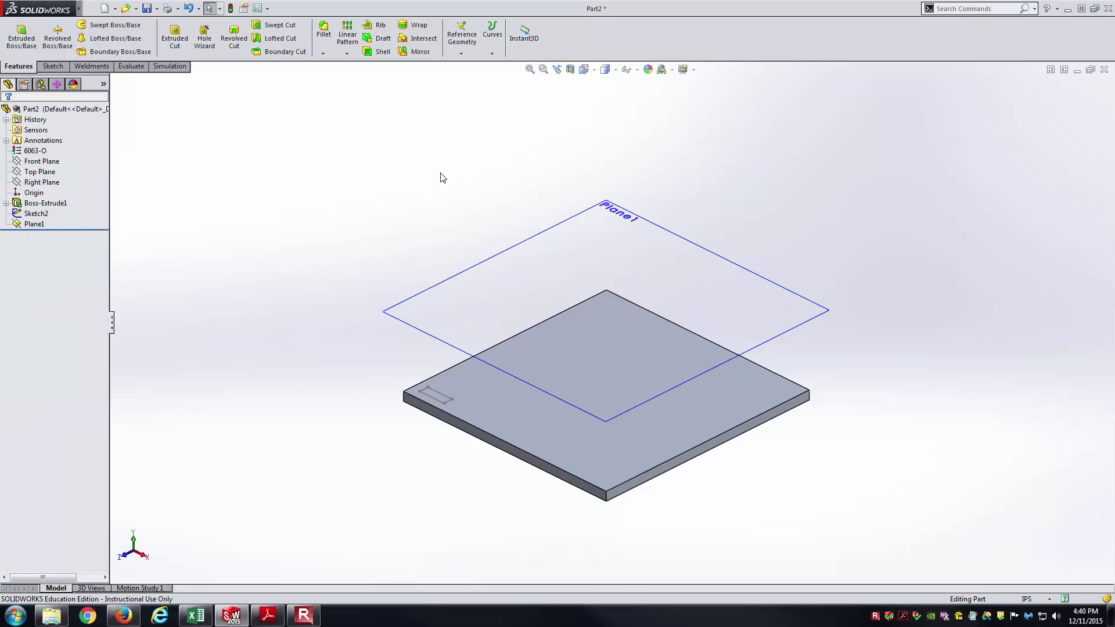
Start a sketch on the offset plane above the plate, viewed normal to the plane
click(35, 224)
click(553, 246)
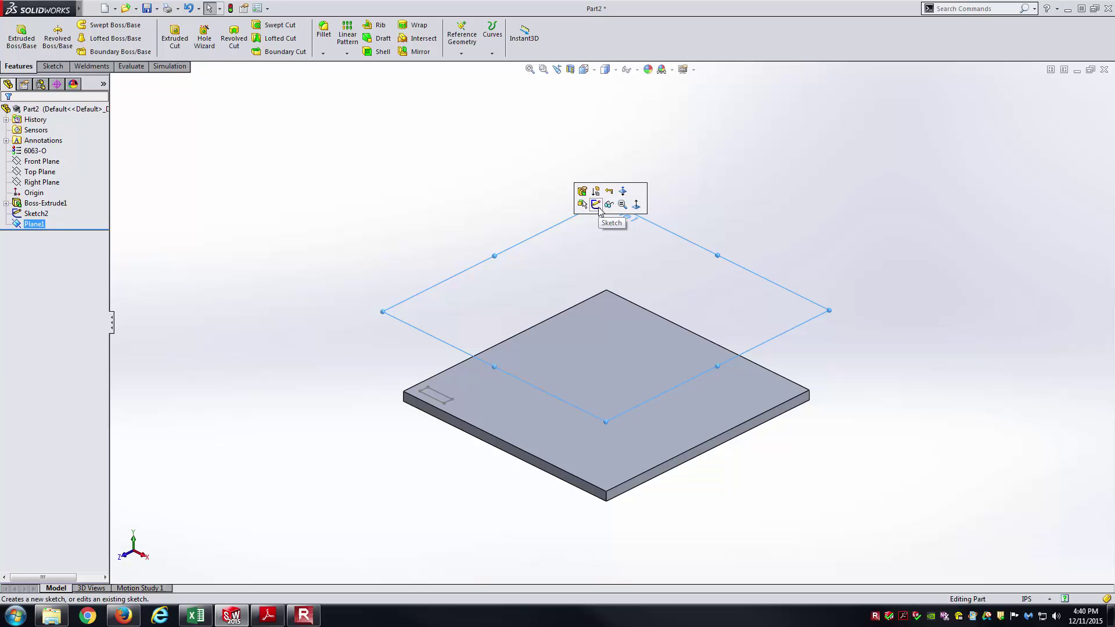
click(596, 205)
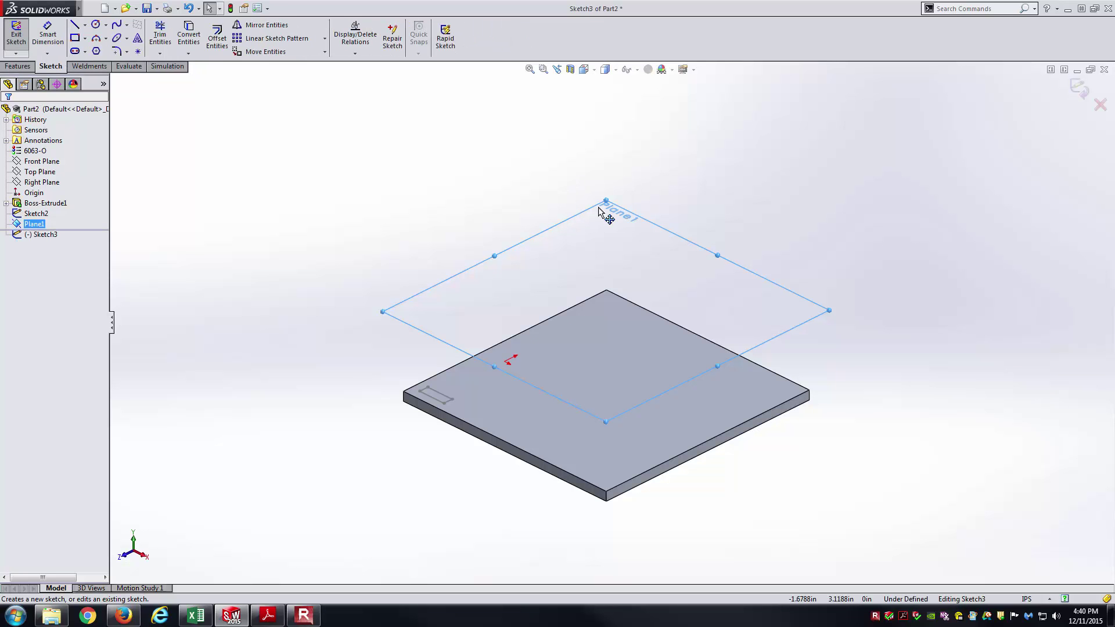
click(436, 208)
key(ctrl+8)
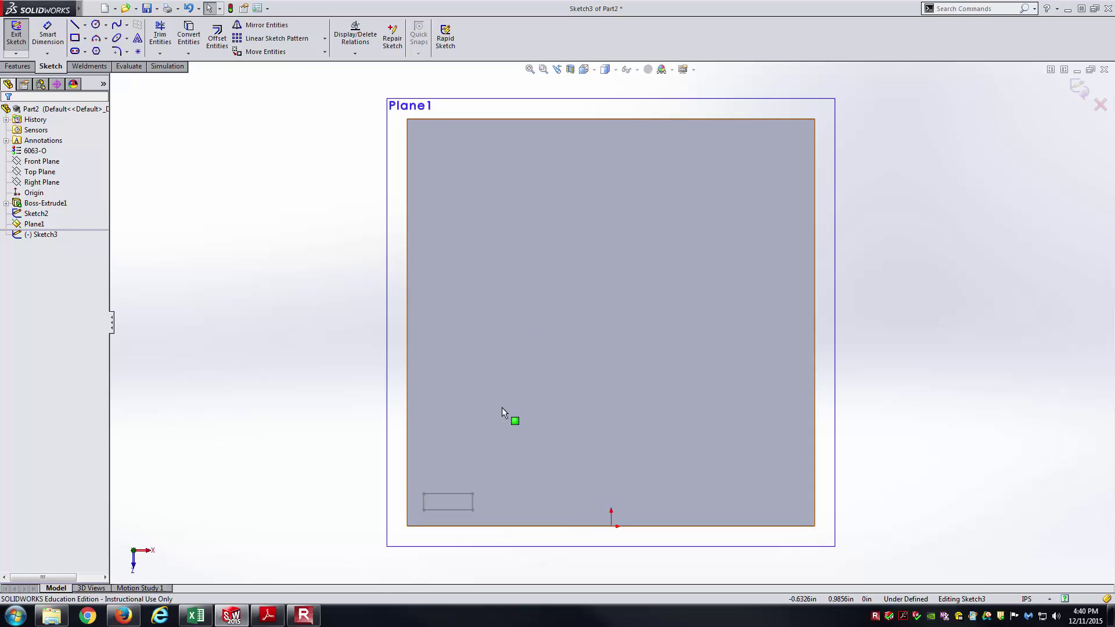
Check the profile offset note in the Adobe Reader drawing and offset the base rectangle 0.025 in inward in the SolidWorks sketch on the plane
click(275, 615)
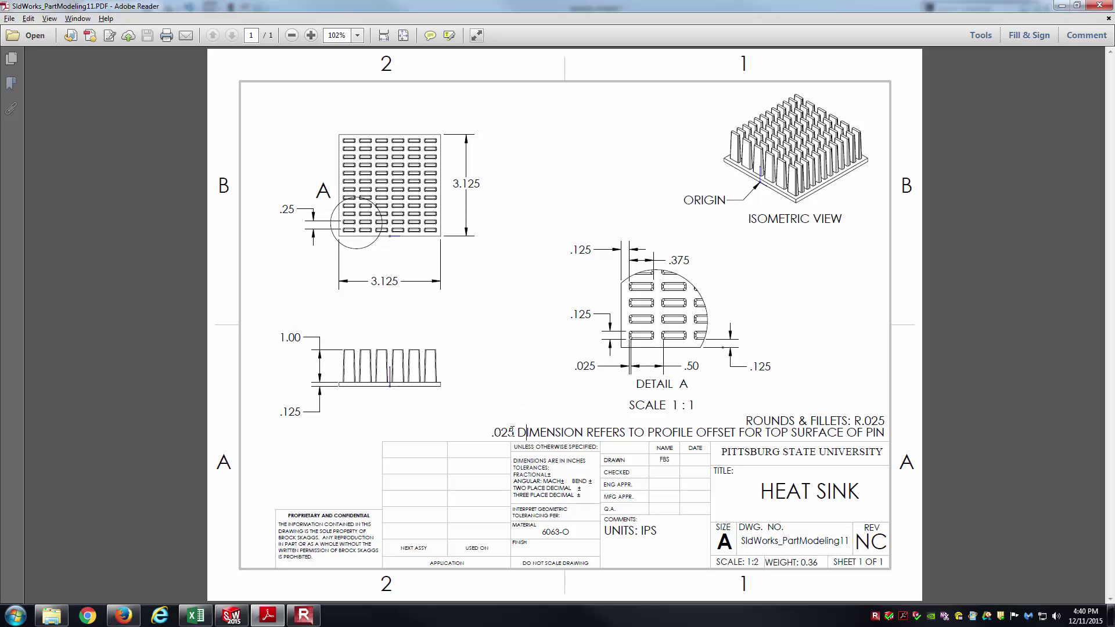
drag(519, 428, 495, 436)
click(233, 617)
scroll(479, 540, down, 3)
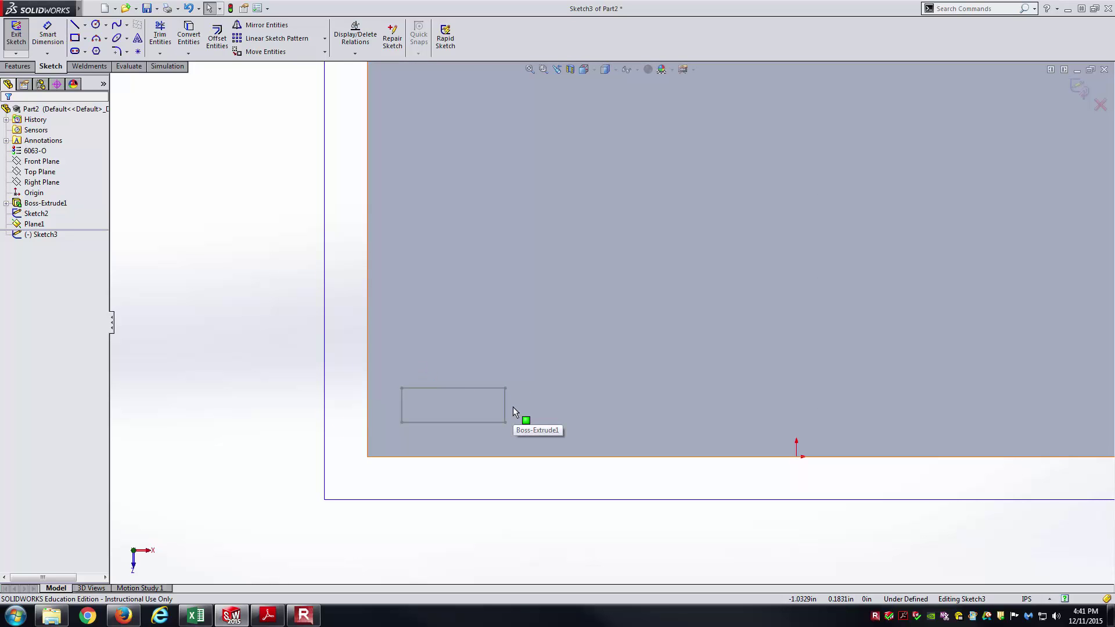
click(219, 42)
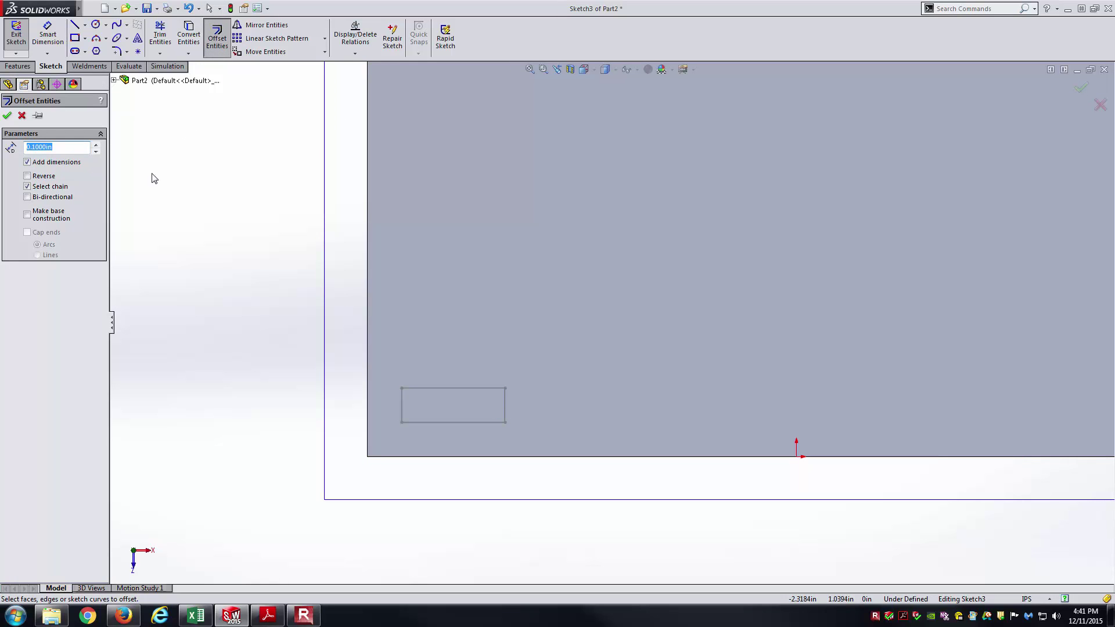
text(.025)
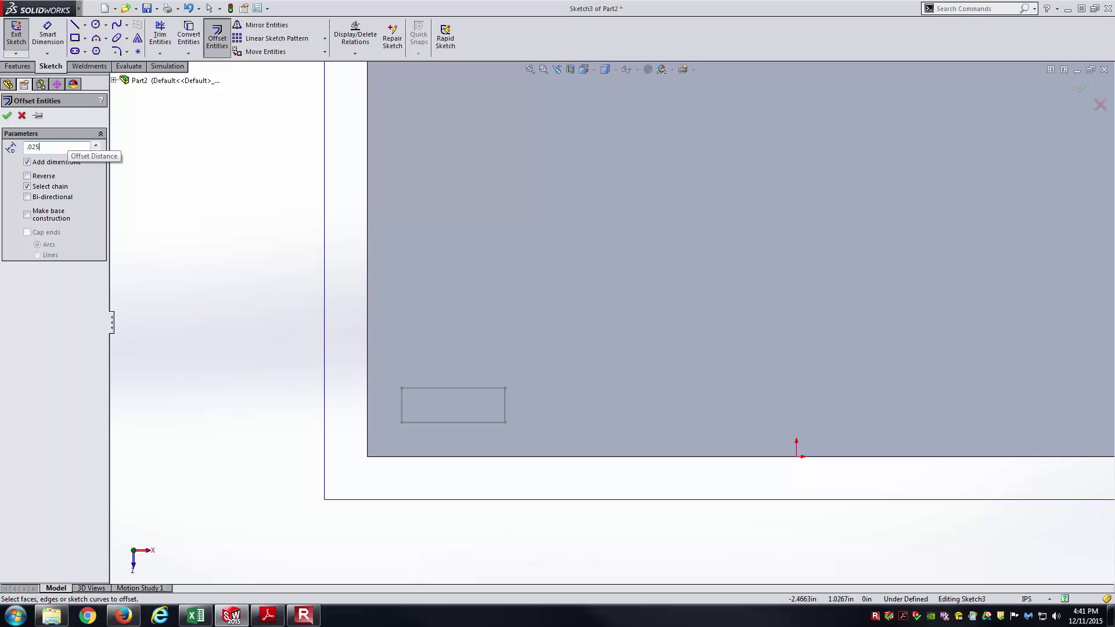
key(Return)
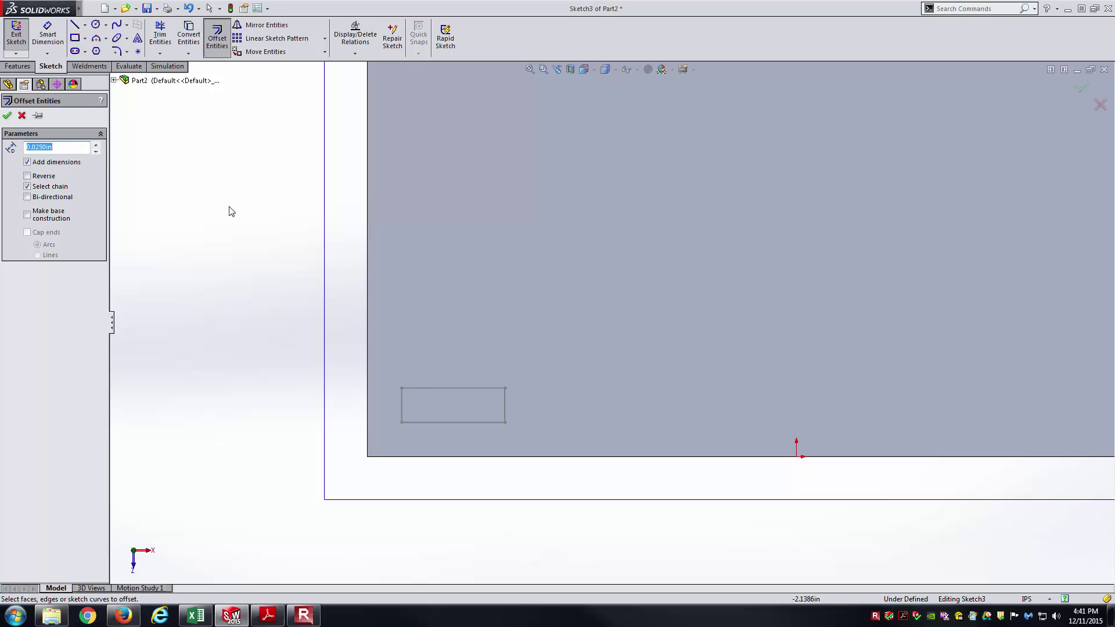
click(428, 389)
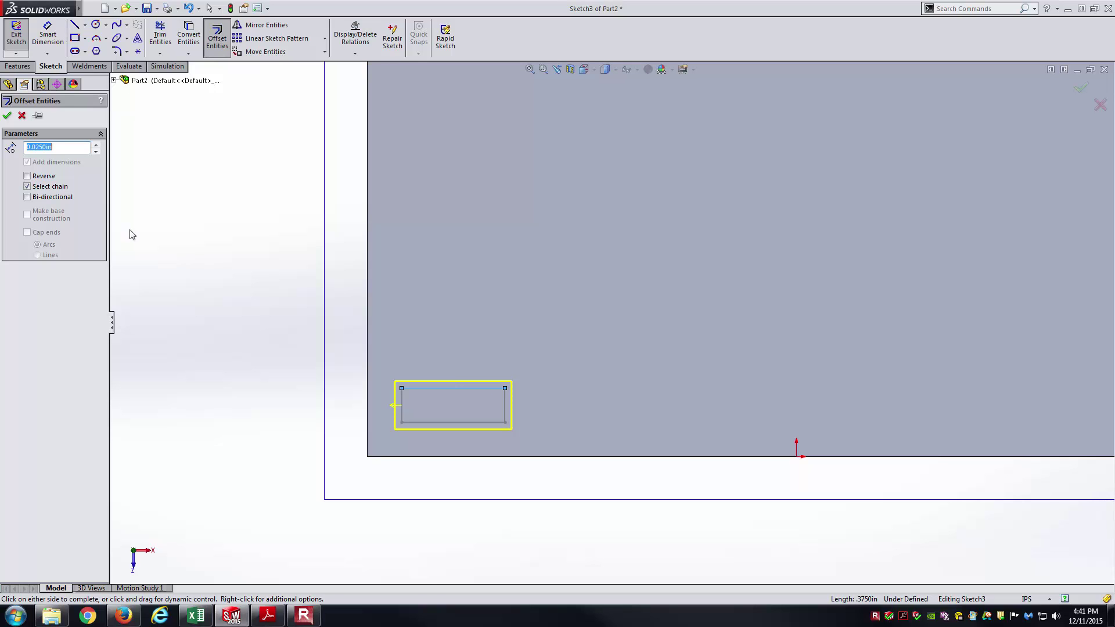
click(40, 178)
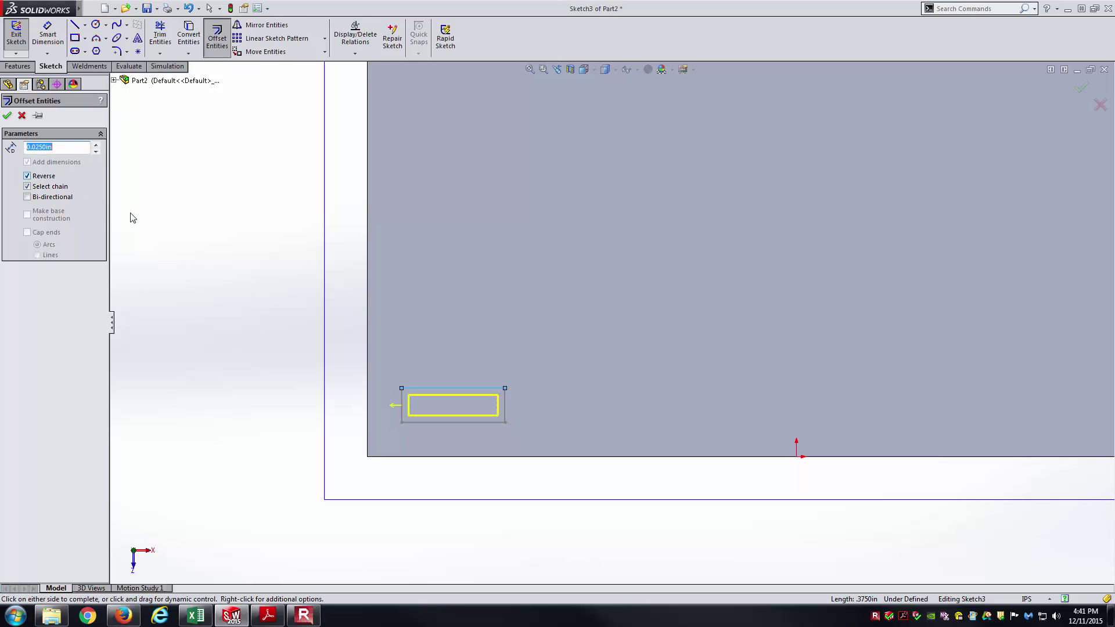
click(303, 369)
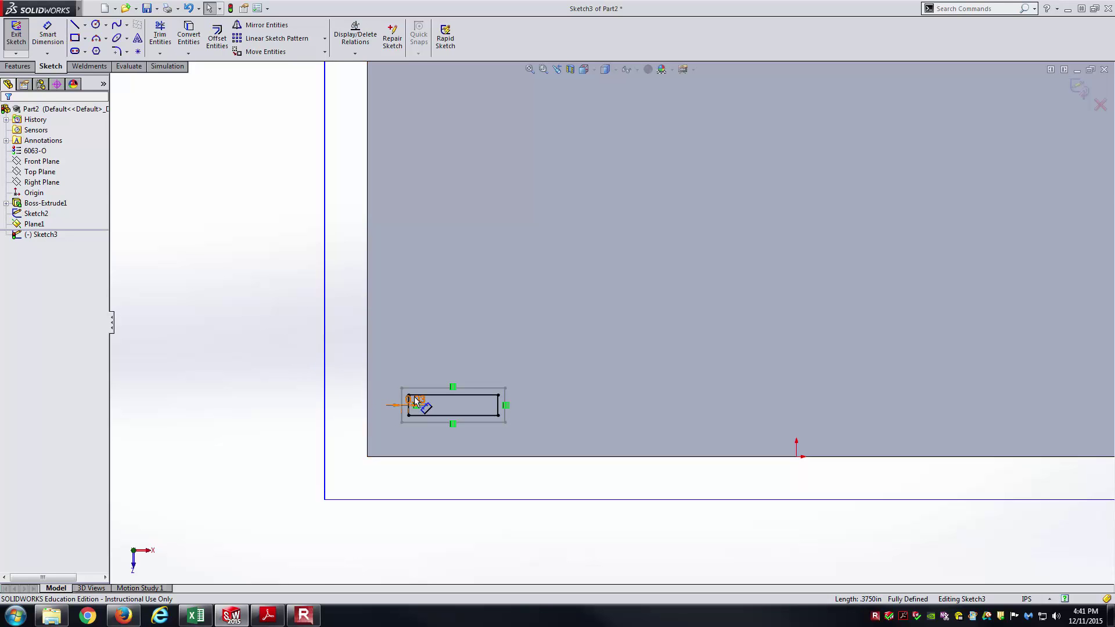
Set the rectangle's offset dimension to three decimal places of precision and close the sketch
click(340, 401)
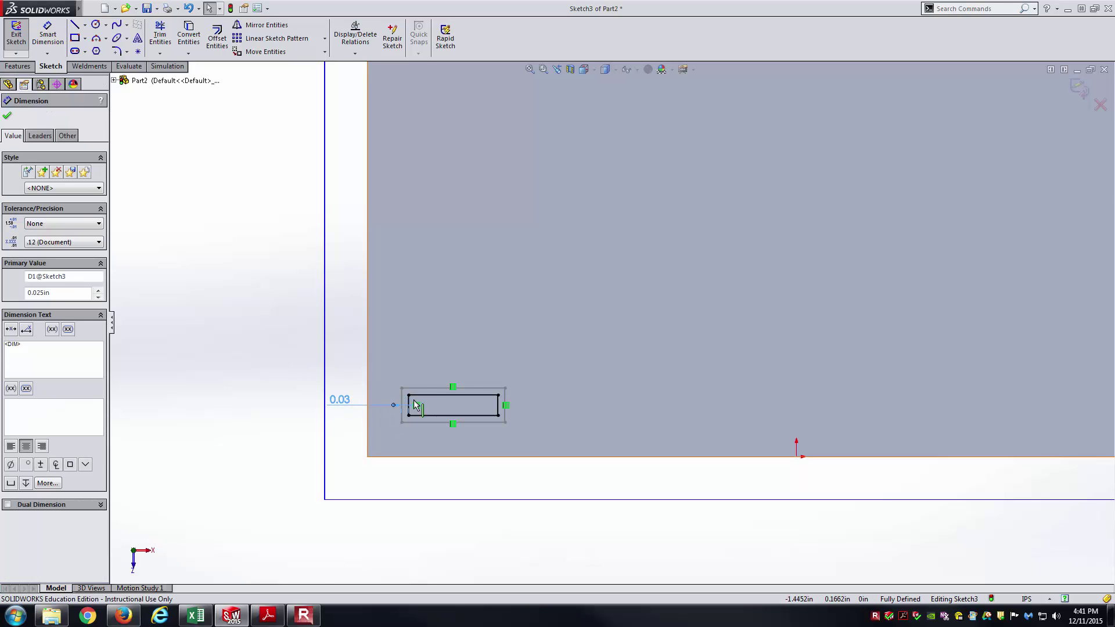
click(255, 370)
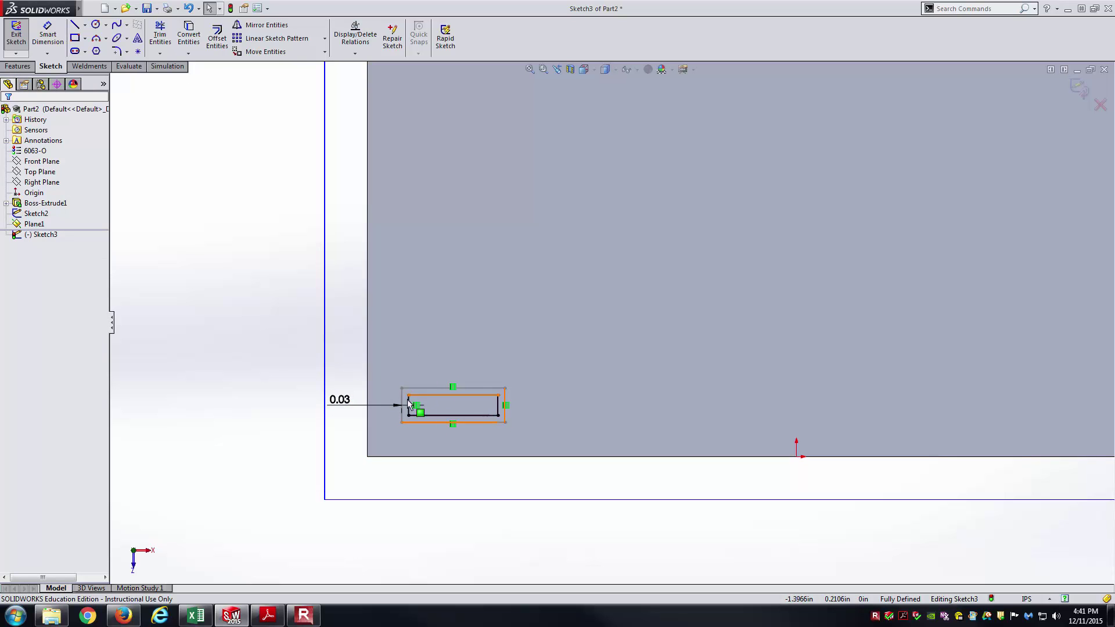
click(337, 402)
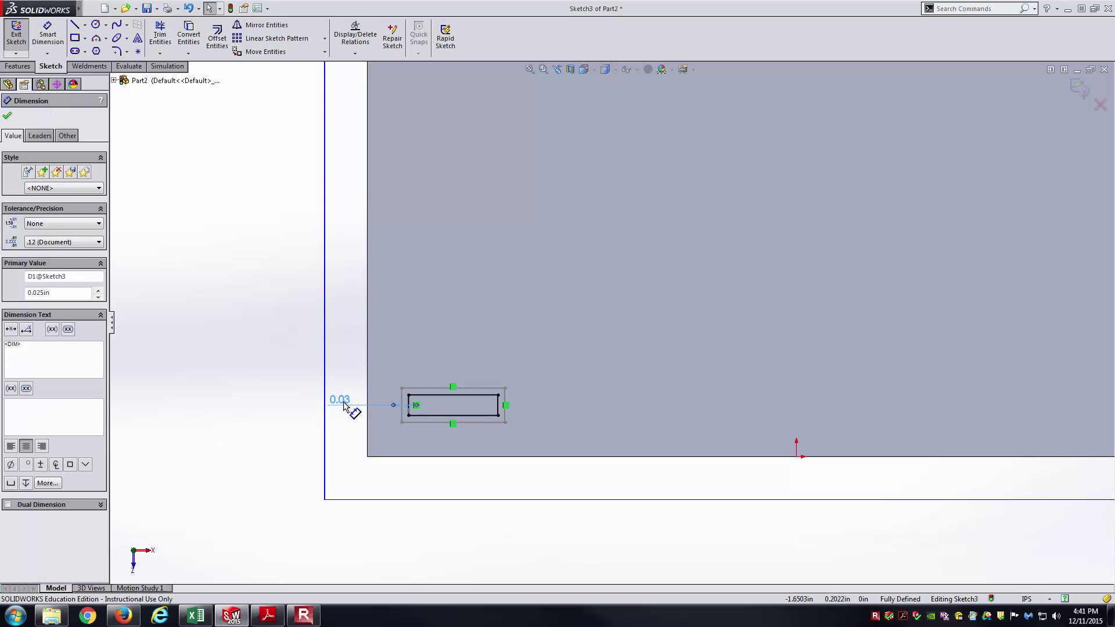
click(77, 243)
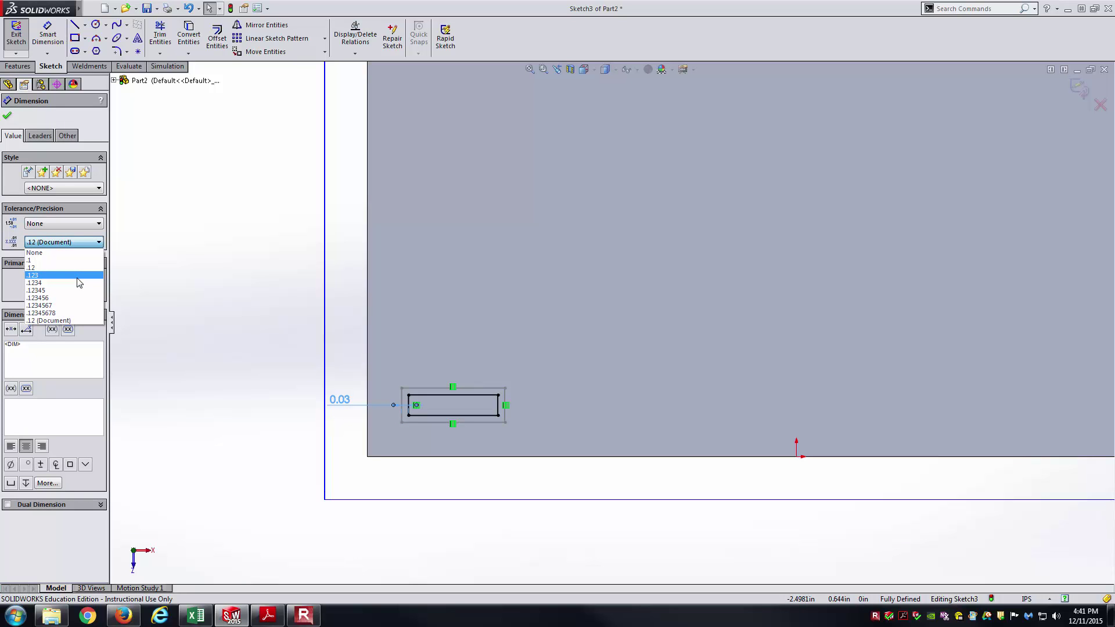
click(80, 282)
click(150, 288)
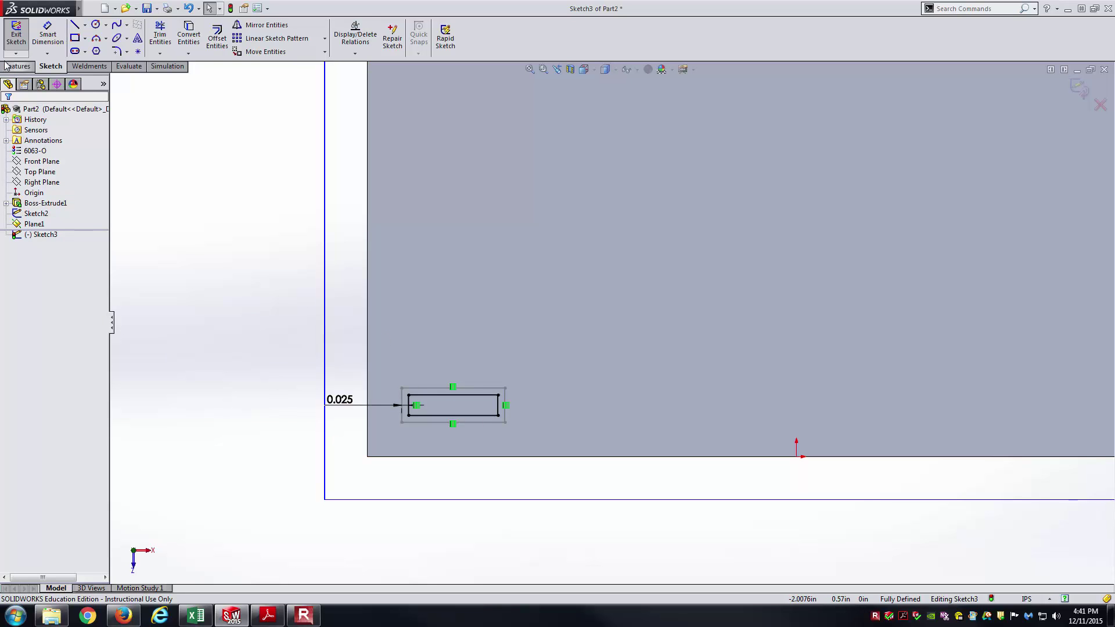
click(15, 36)
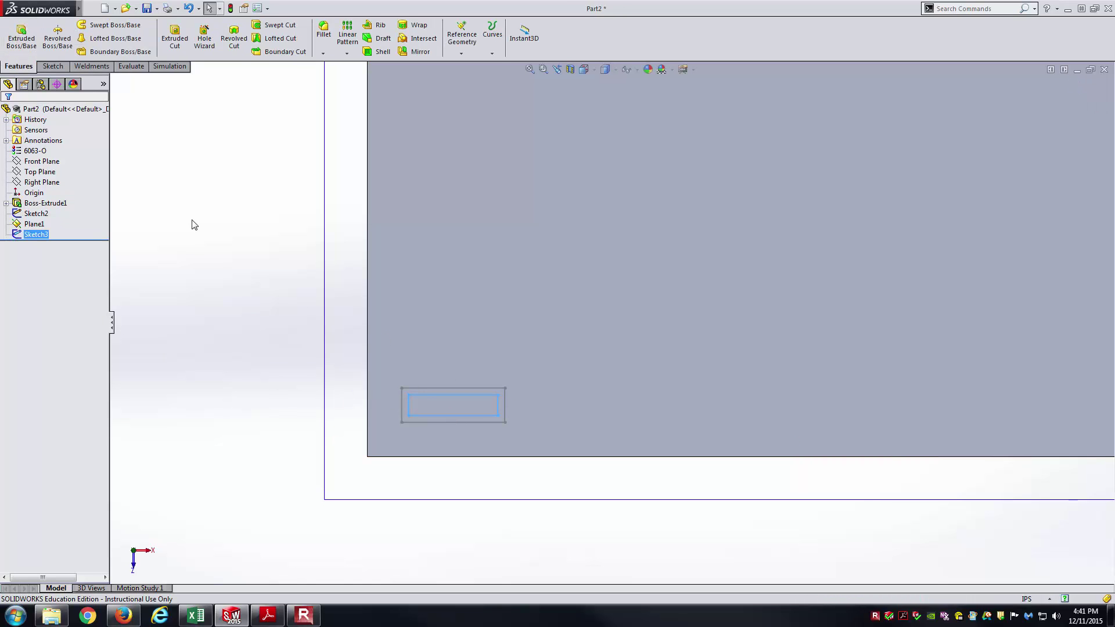
Loft a solid pin from the base rectangle on the plate to the smaller rectangle on the offset plane
key(ctrl+7)
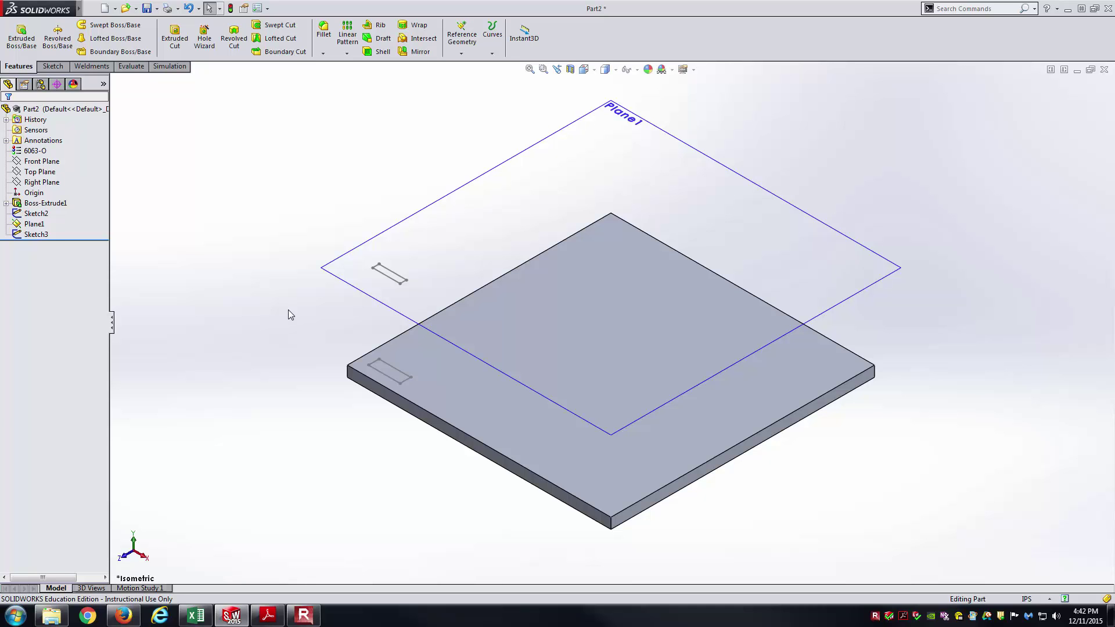
click(129, 39)
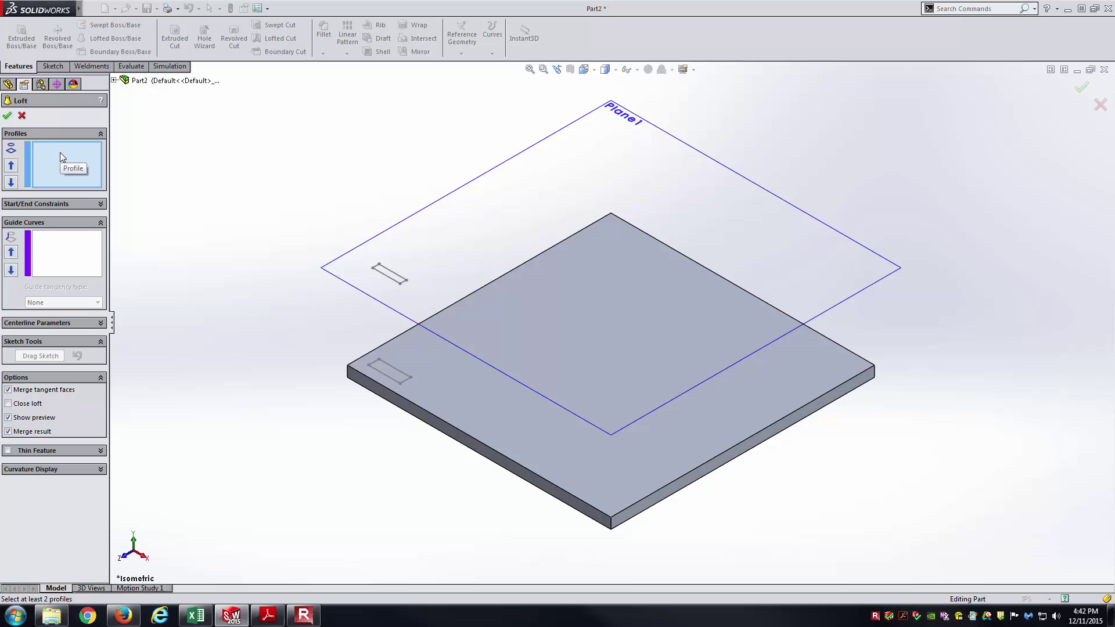
click(400, 379)
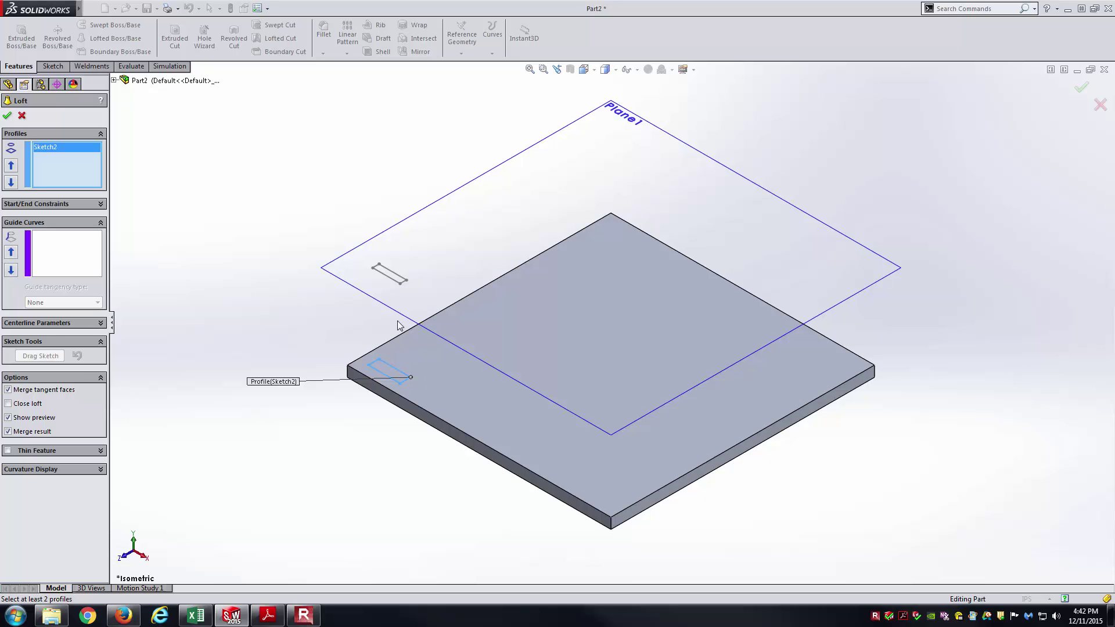
click(406, 281)
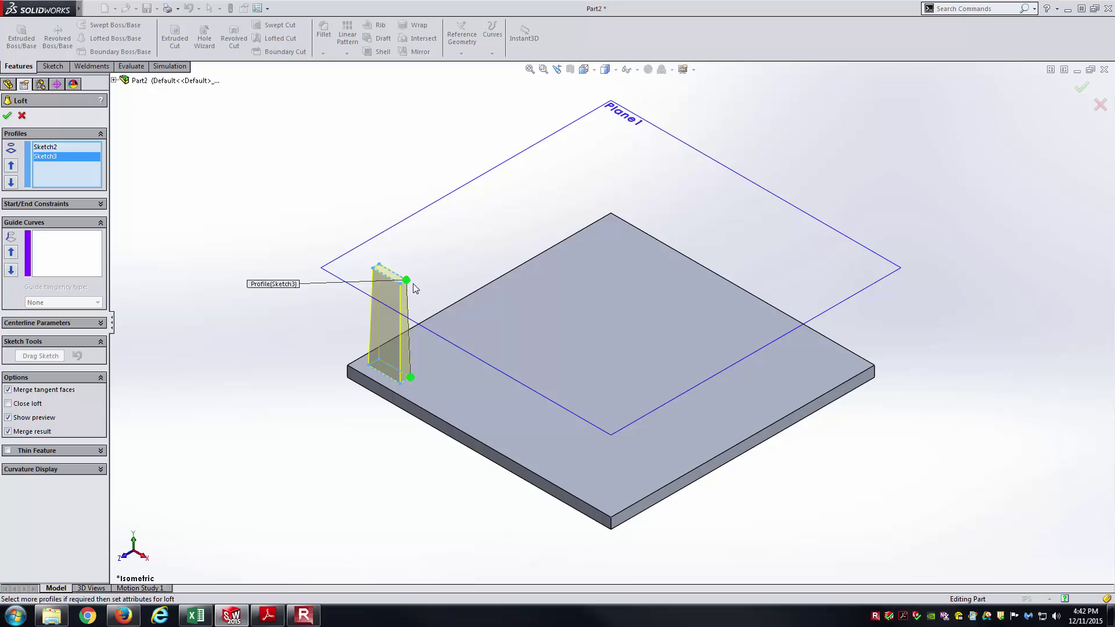
scroll(416, 287, down, 2)
scroll(416, 287, down, 2)
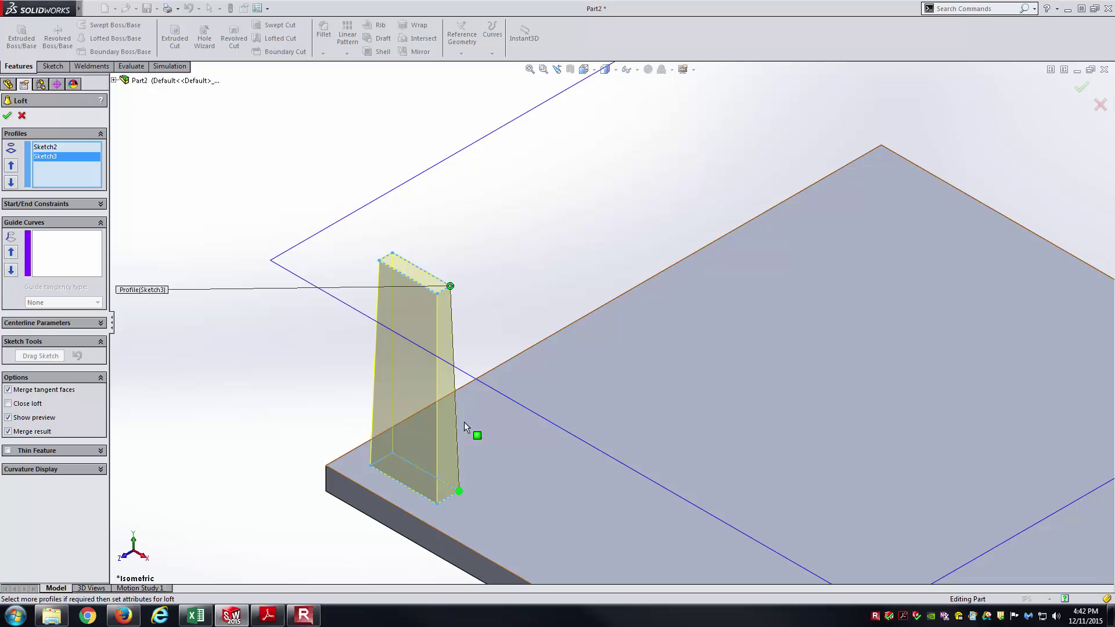
drag(422, 260, 436, 297)
drag(395, 249, 452, 291)
scroll(457, 459, up, 1)
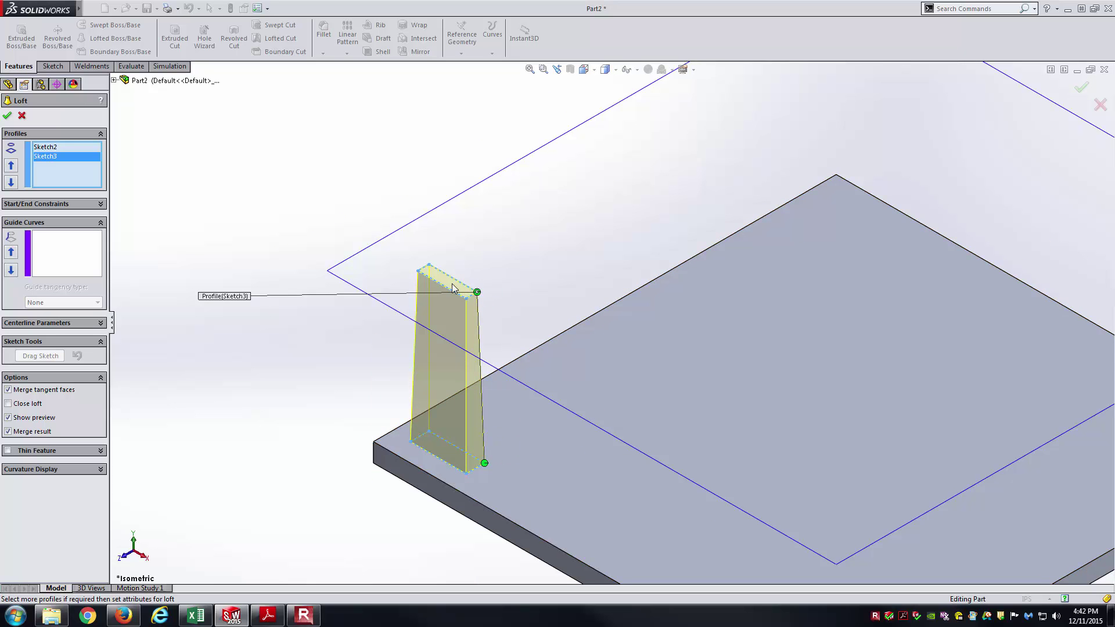
scroll(459, 433, up, 1)
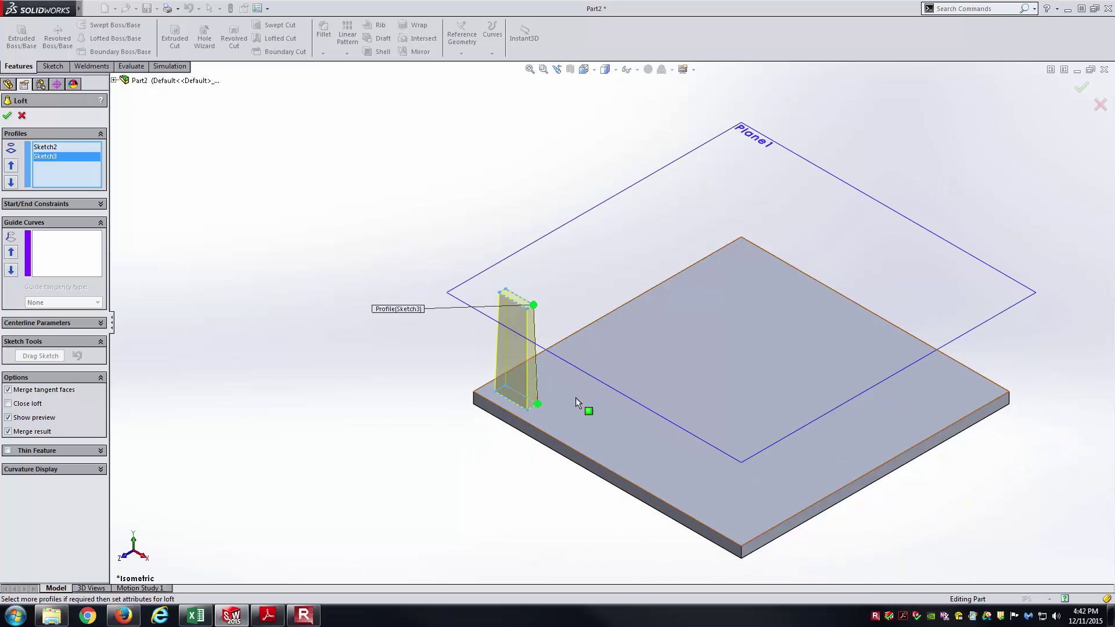
scroll(581, 386, down, 1)
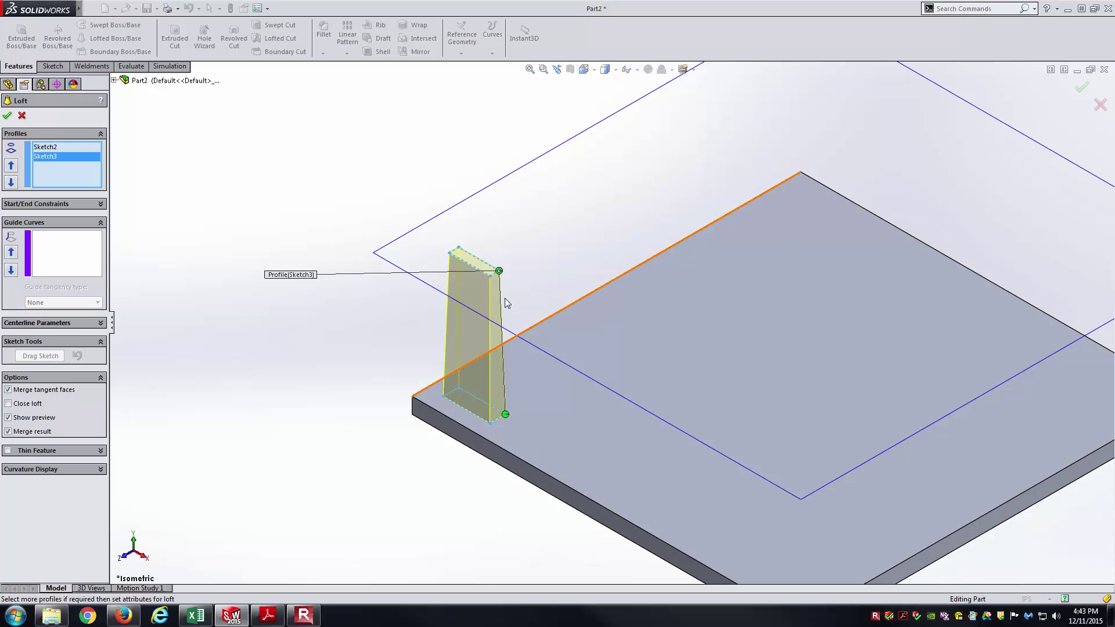
click(7, 115)
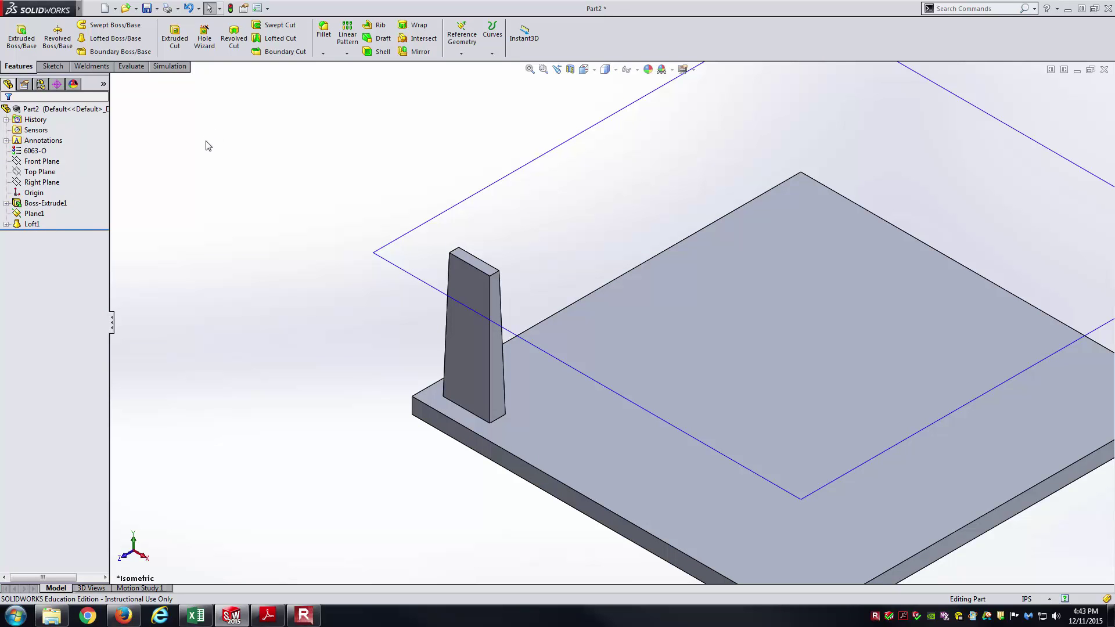
Hide the offset reference plane and fit the whole part in view
click(433, 219)
click(480, 196)
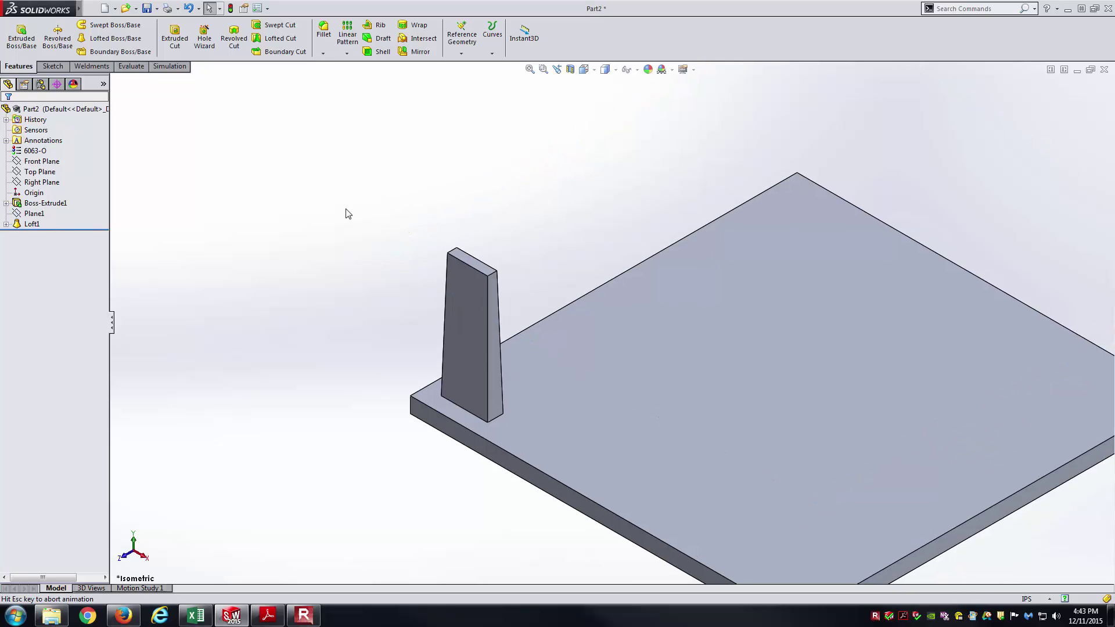
key(f)
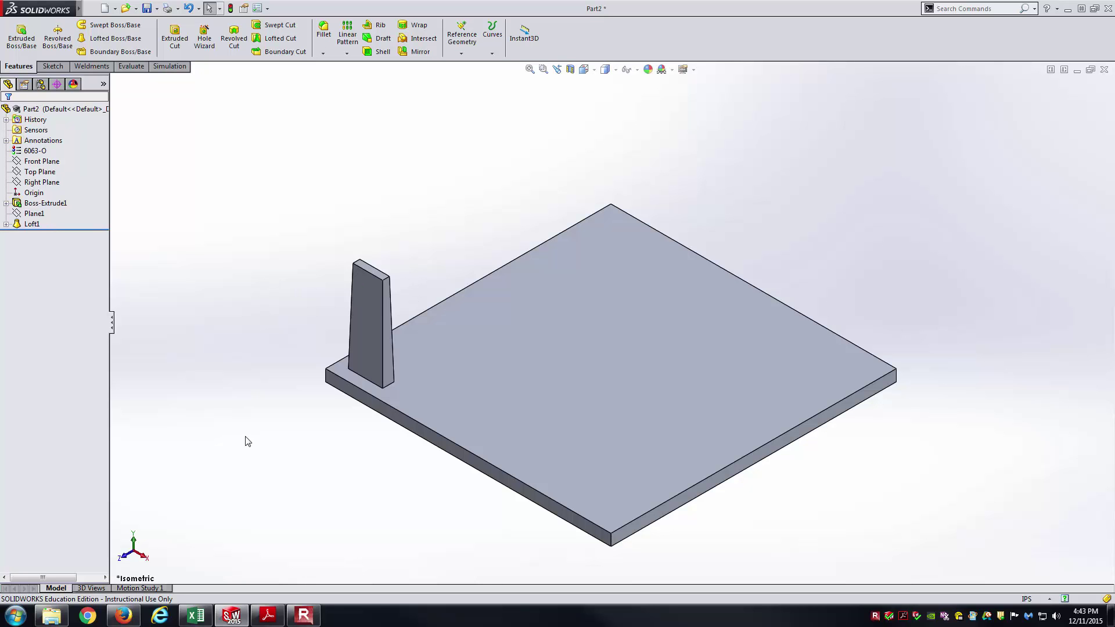
Check the rounds and fillets note in the Adobe Reader drawing and start a SolidWorks fillet with a 0.025 in radius
click(271, 619)
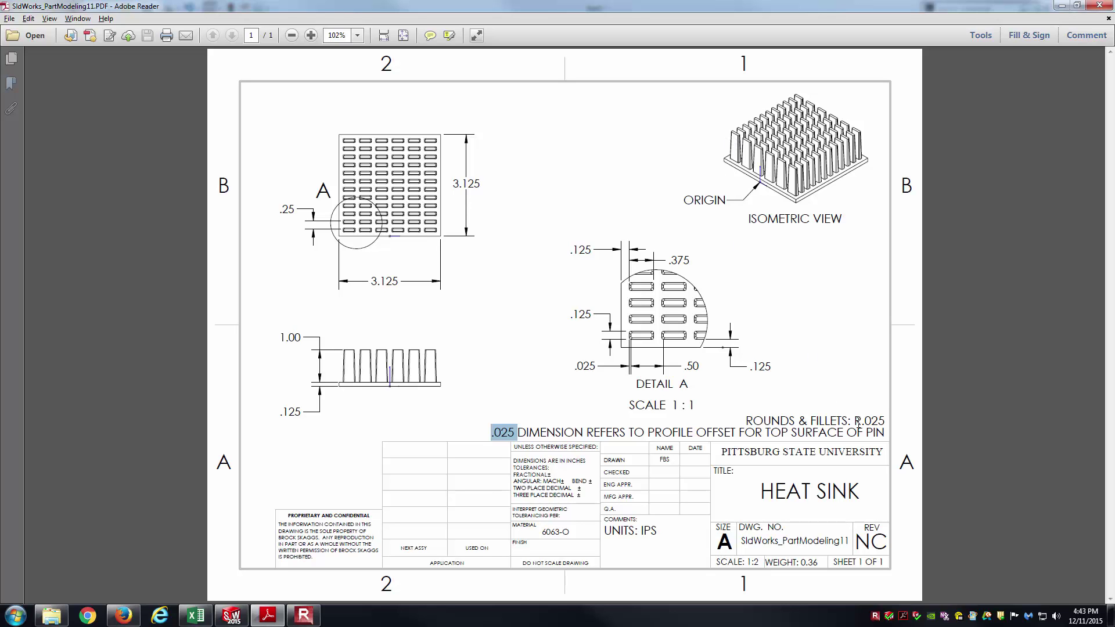
drag(856, 419, 869, 416)
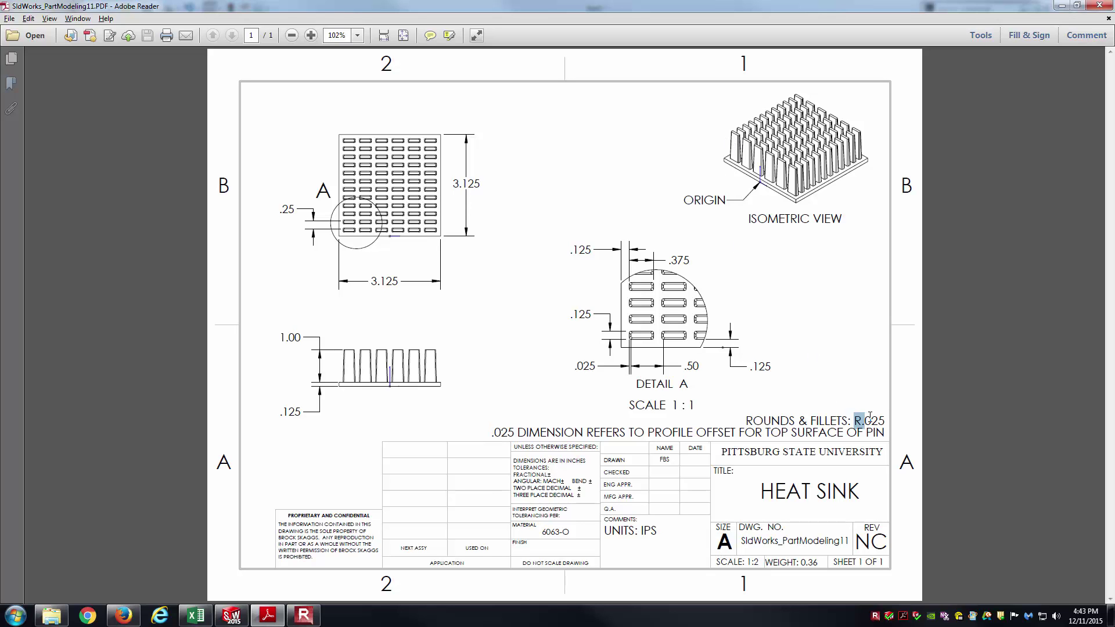
click(243, 619)
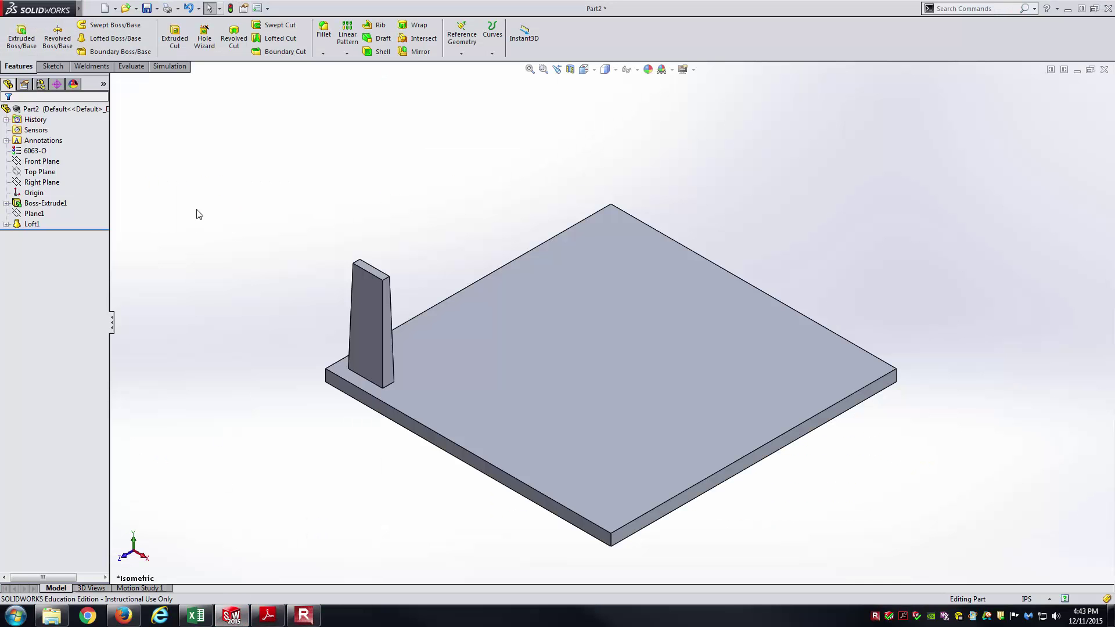
click(324, 32)
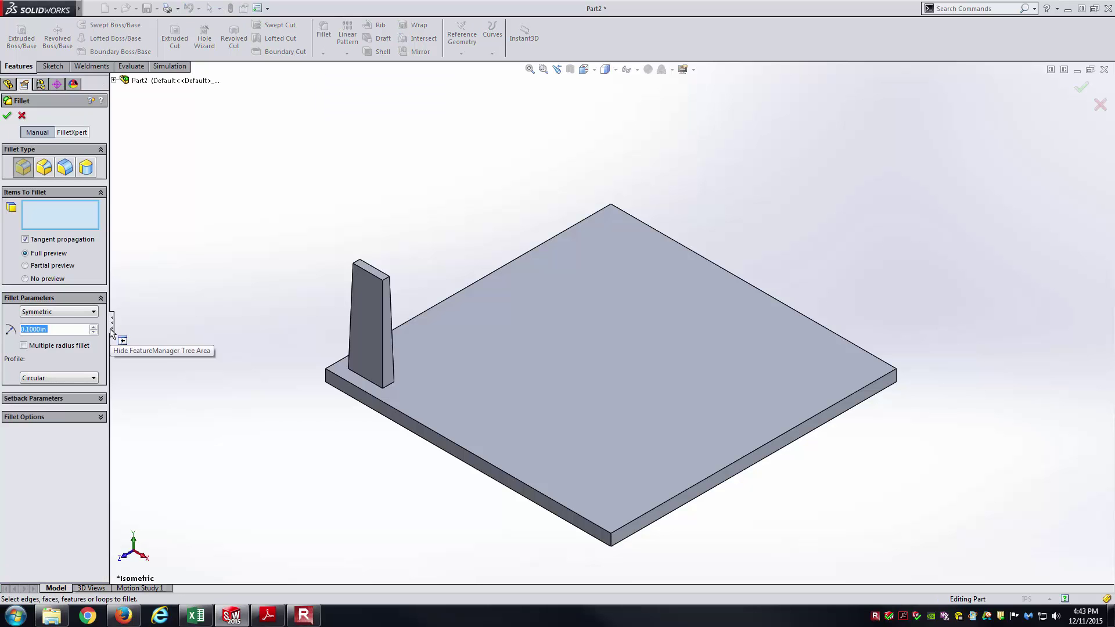
text(.025)
key(Return)
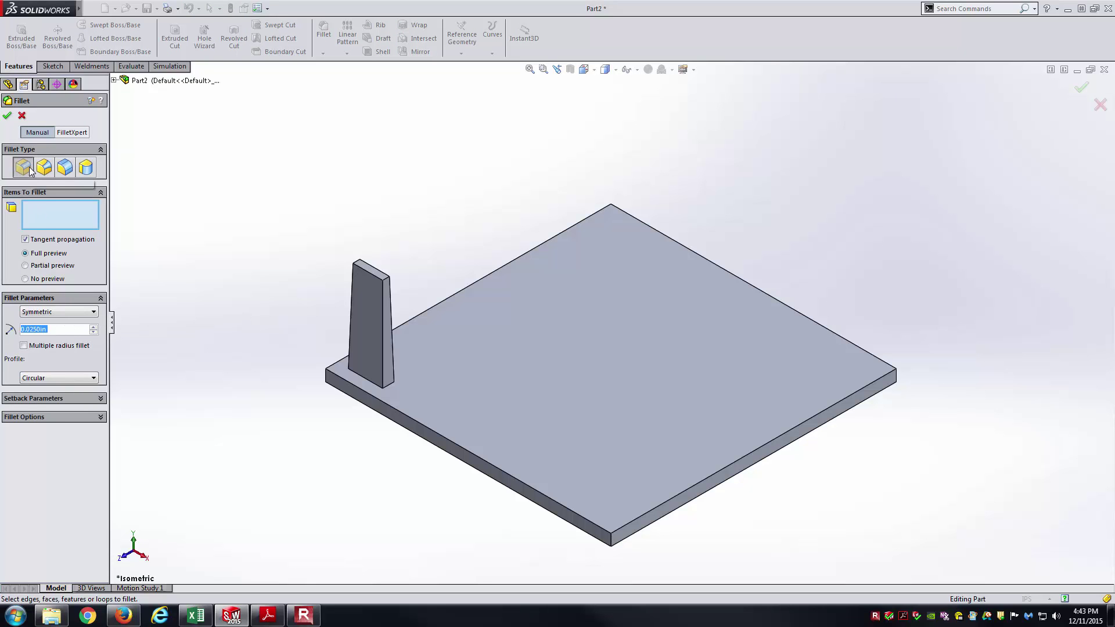
Apply the constant-radius fillet to the four upright corner edges of the lofted pin
scroll(328, 280, down, 2)
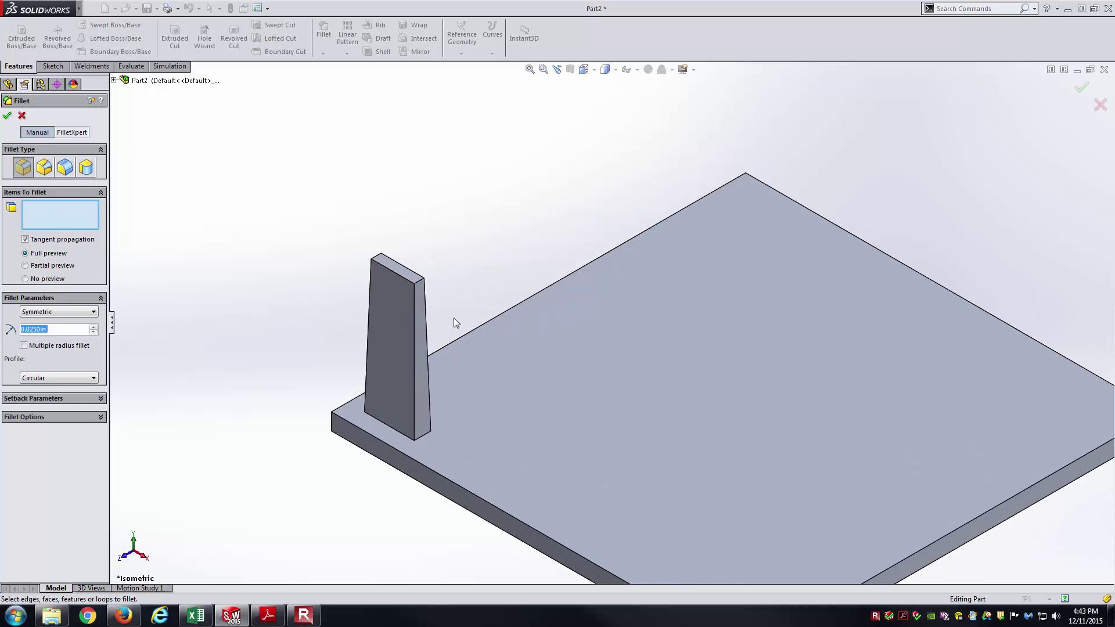
scroll(455, 318, down, 1)
click(416, 303)
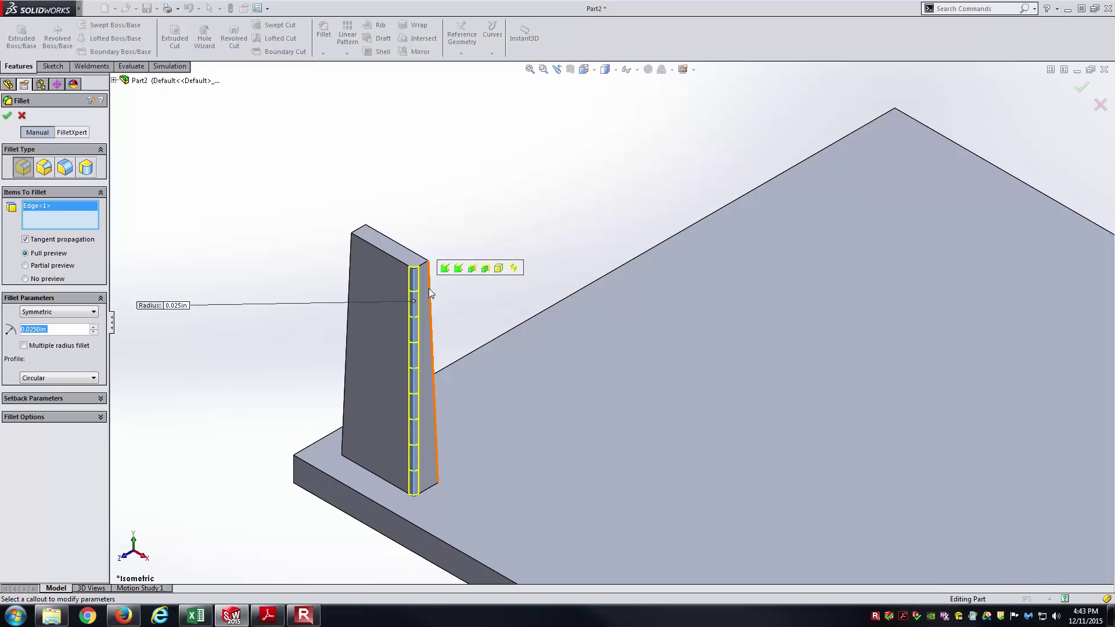
click(428, 288)
click(350, 266)
middle_drag(328, 276, 415, 334)
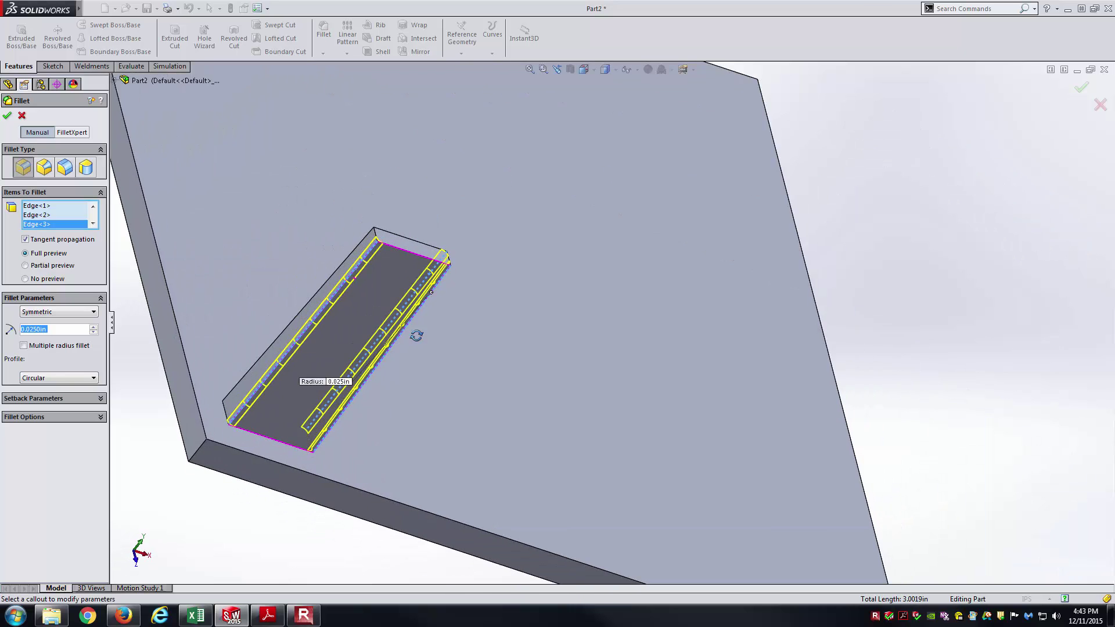
click(351, 256)
middle_drag(351, 255, 309, 276)
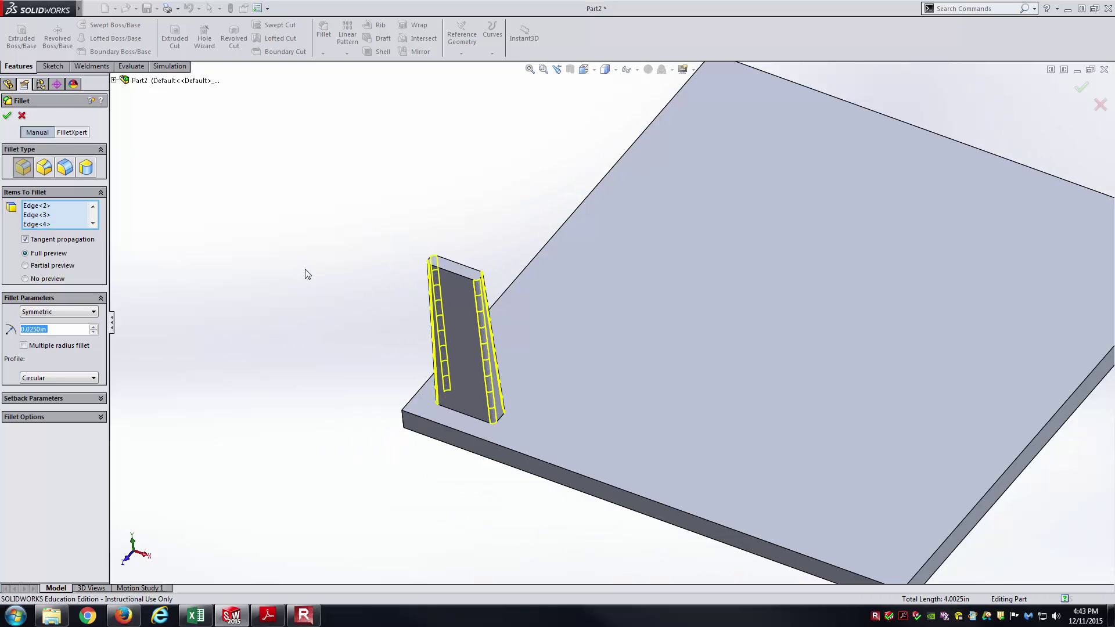
key(Return)
key(f)
key(ctrl+7)
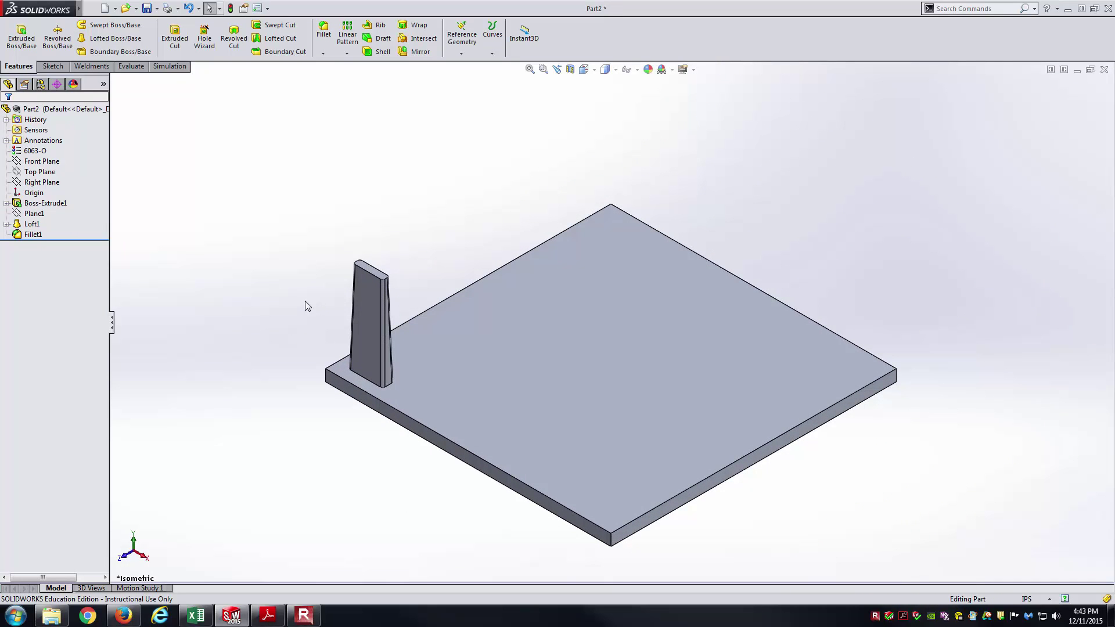
scroll(378, 281, down, 2)
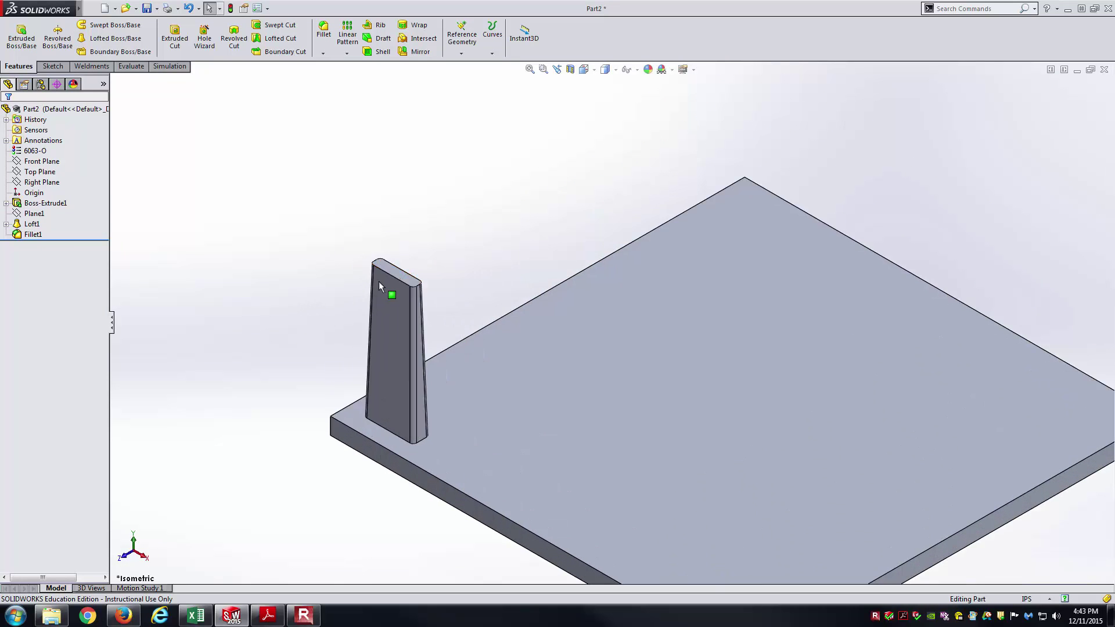
middle_drag(357, 309, 419, 488)
key(ctrl+7)
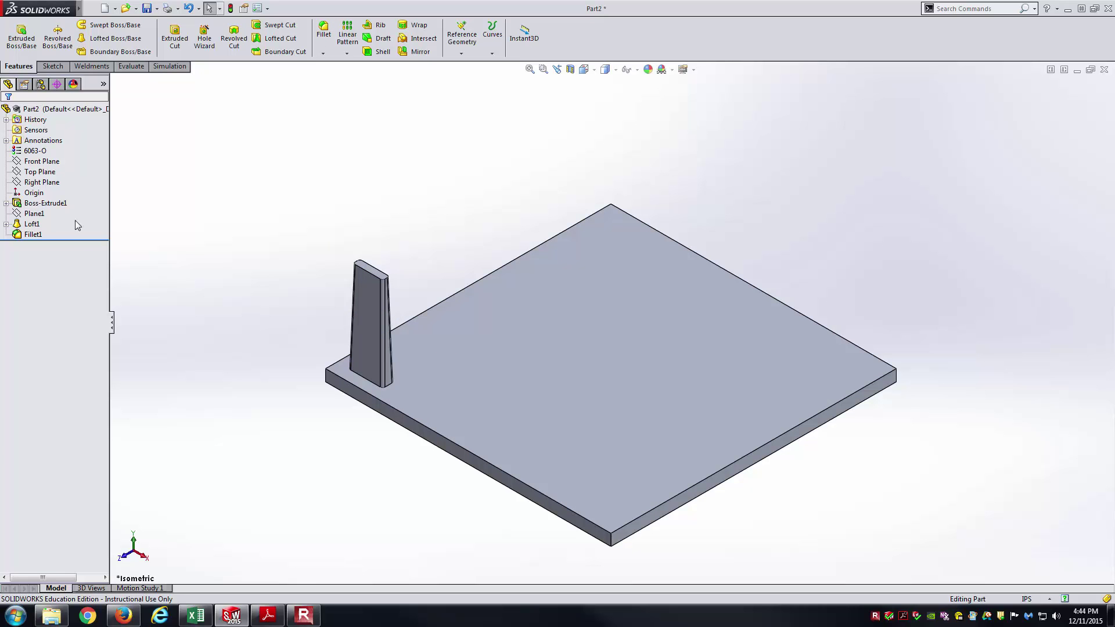
click(40, 235)
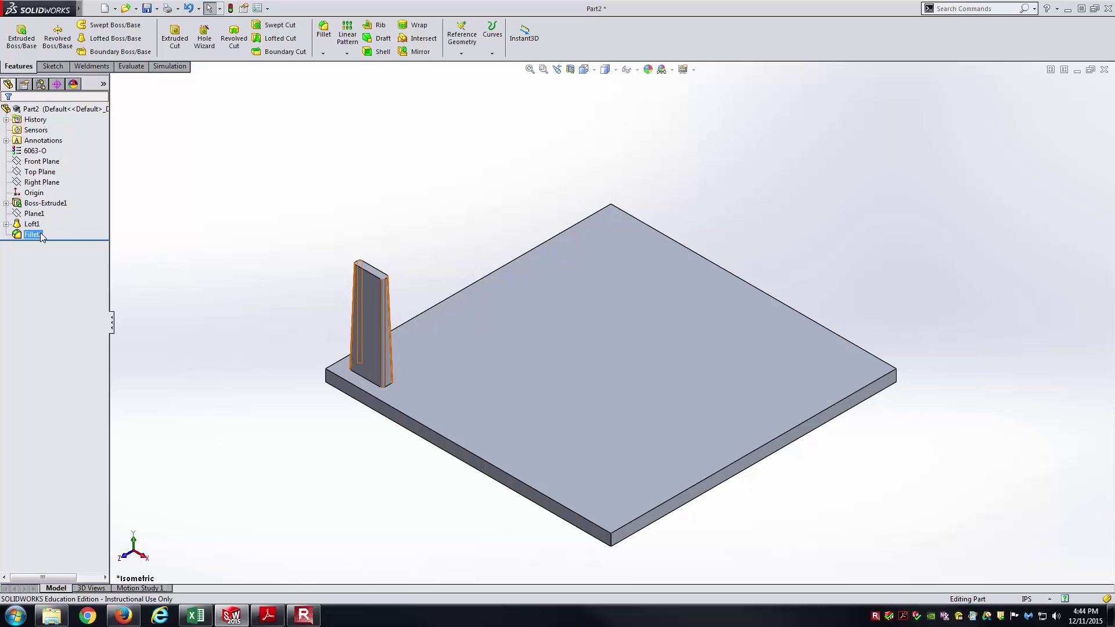
click(223, 286)
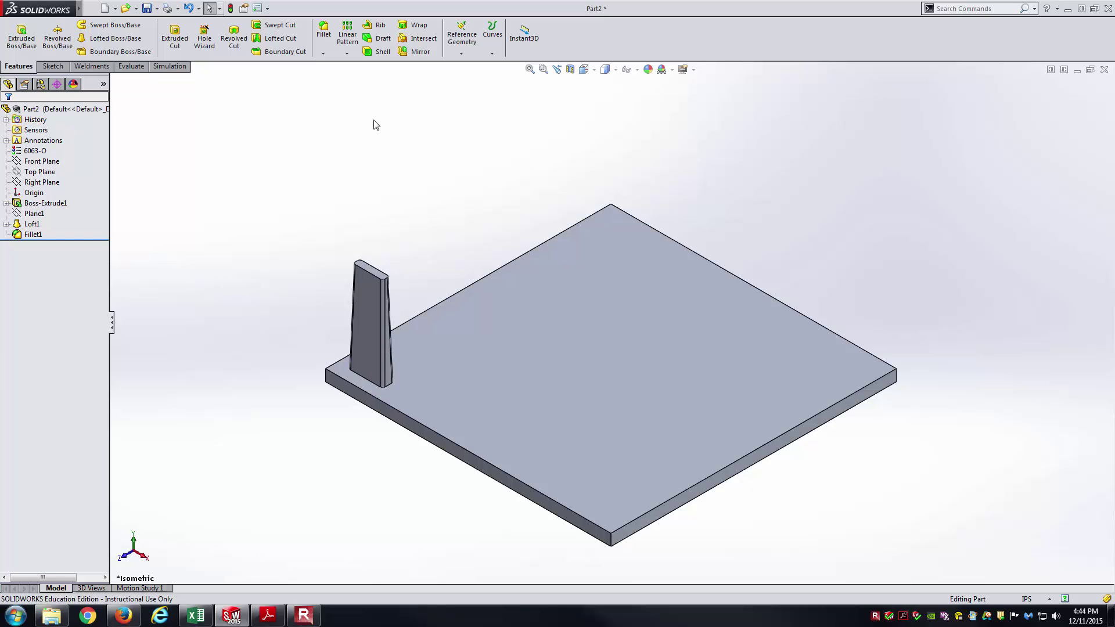
Start a linear pattern using the plate's front edge as Direction 1 and its adjoining side edge nearest the pin as Direction 2
click(353, 39)
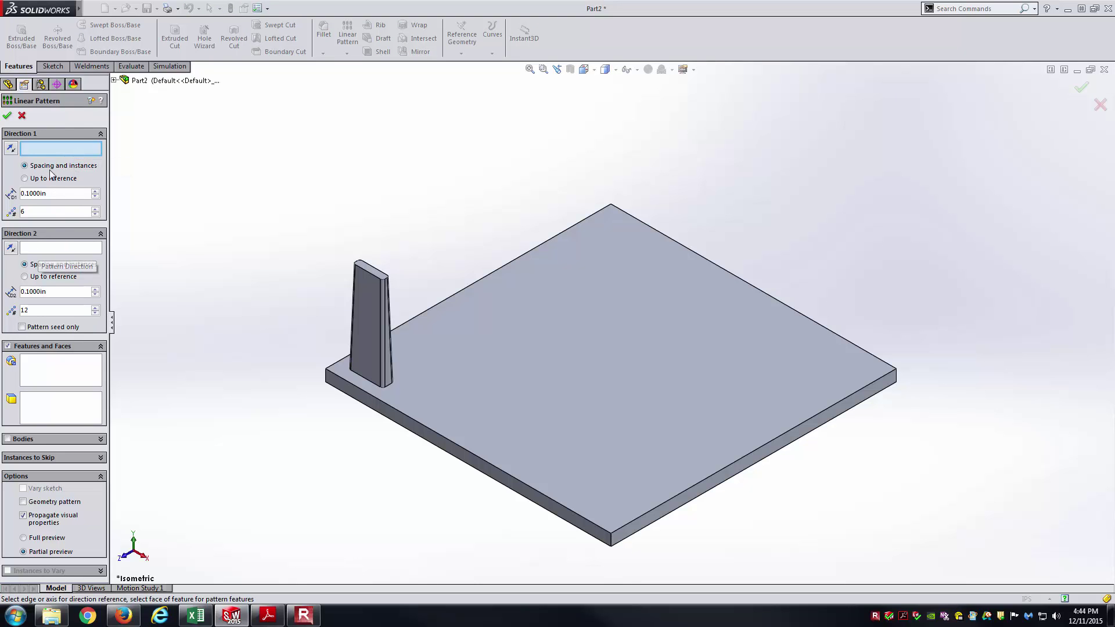
click(379, 402)
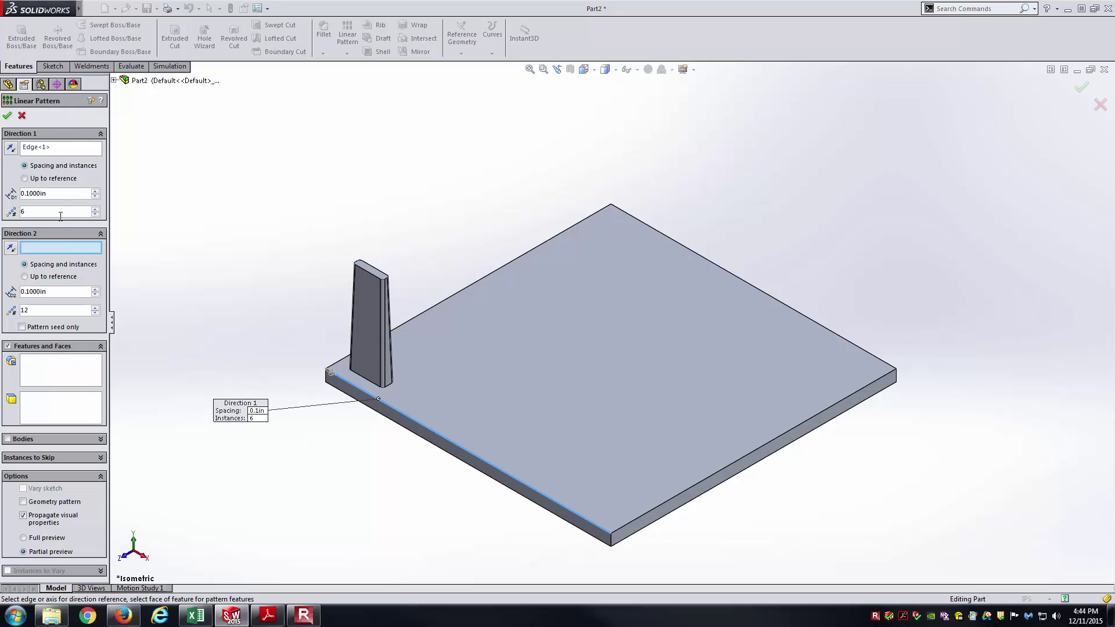
click(458, 294)
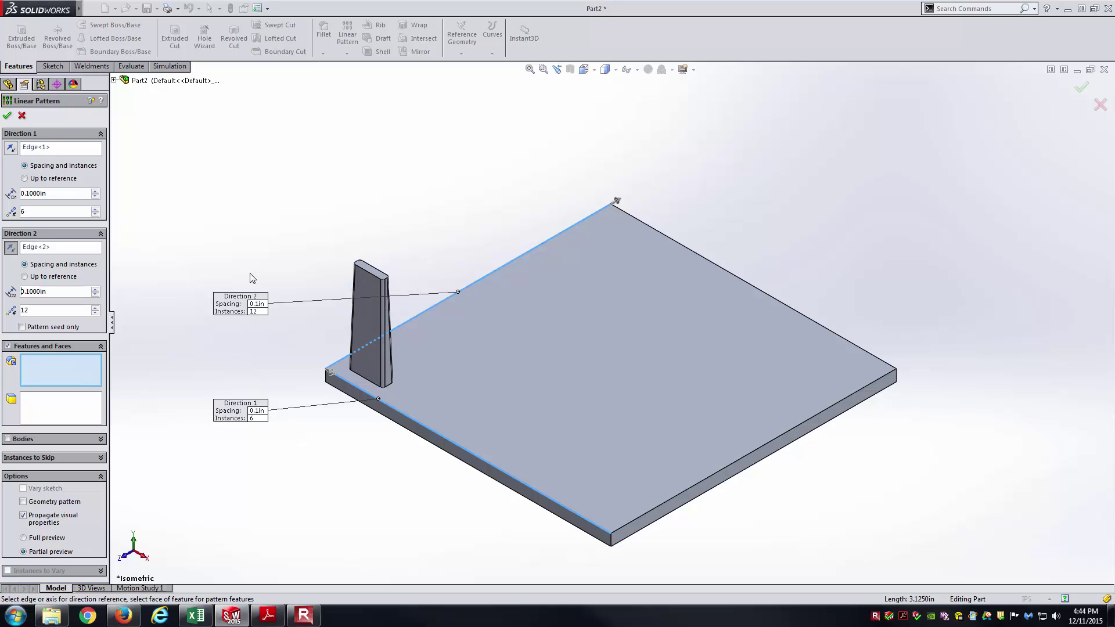
Choose the pin's loft and its corner fillet as the features for the linear pattern
click(114, 81)
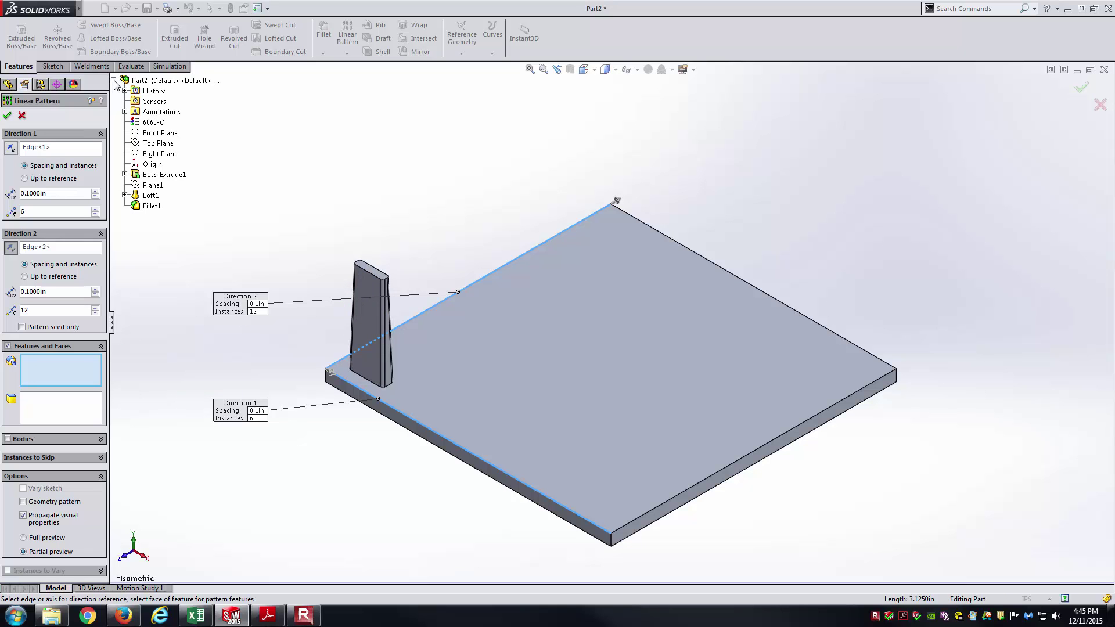
click(152, 197)
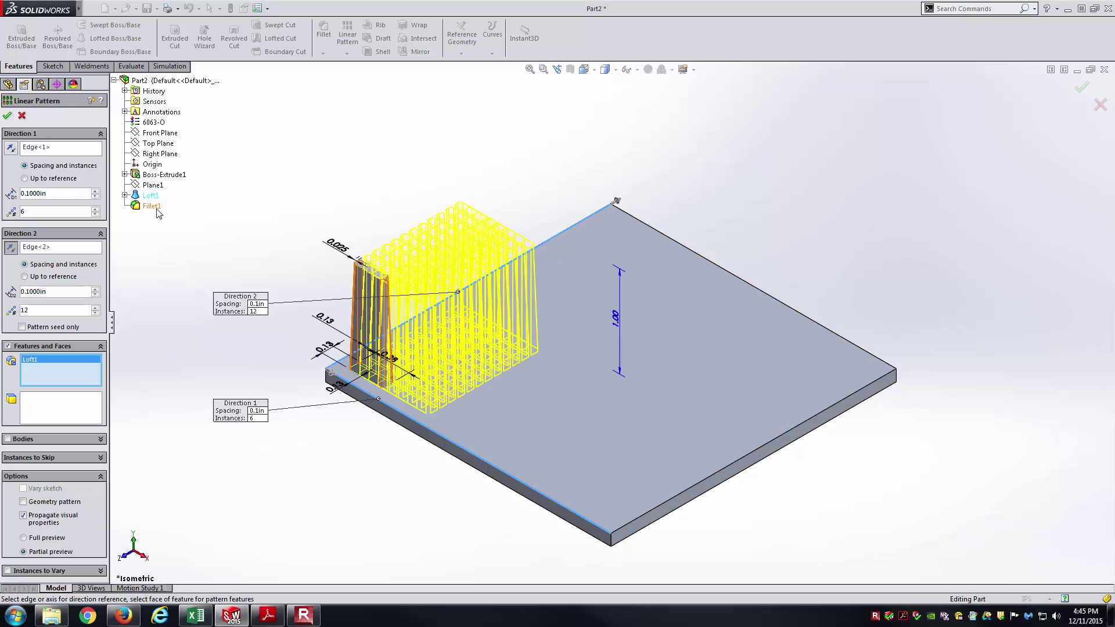
click(152, 206)
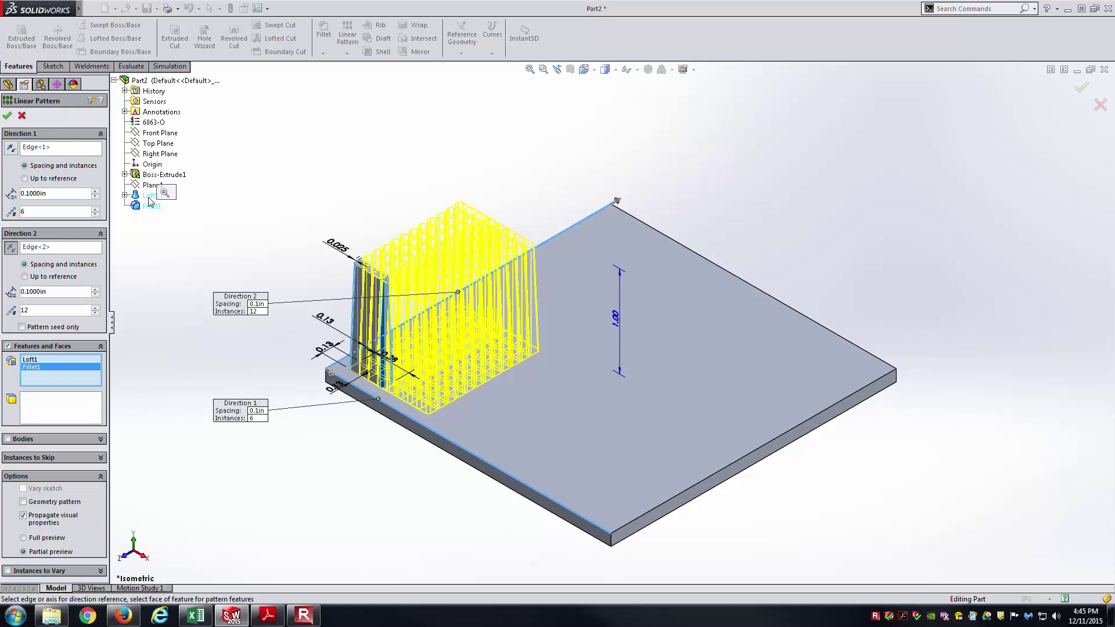
click(115, 80)
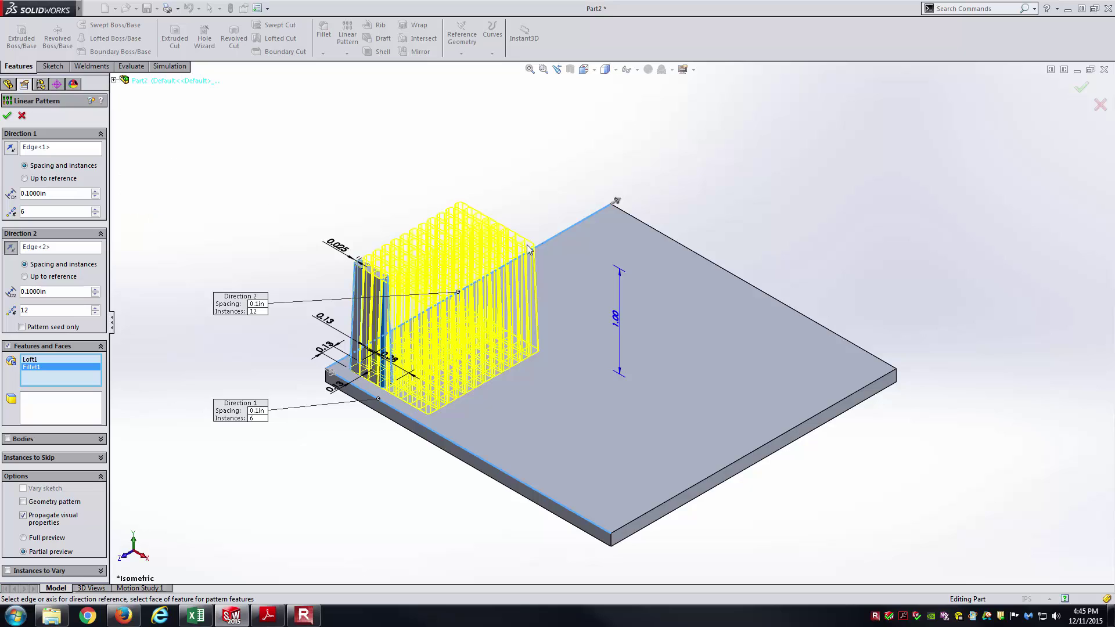
scroll(498, 251, down, 5)
middle_drag(377, 237, 348, 285)
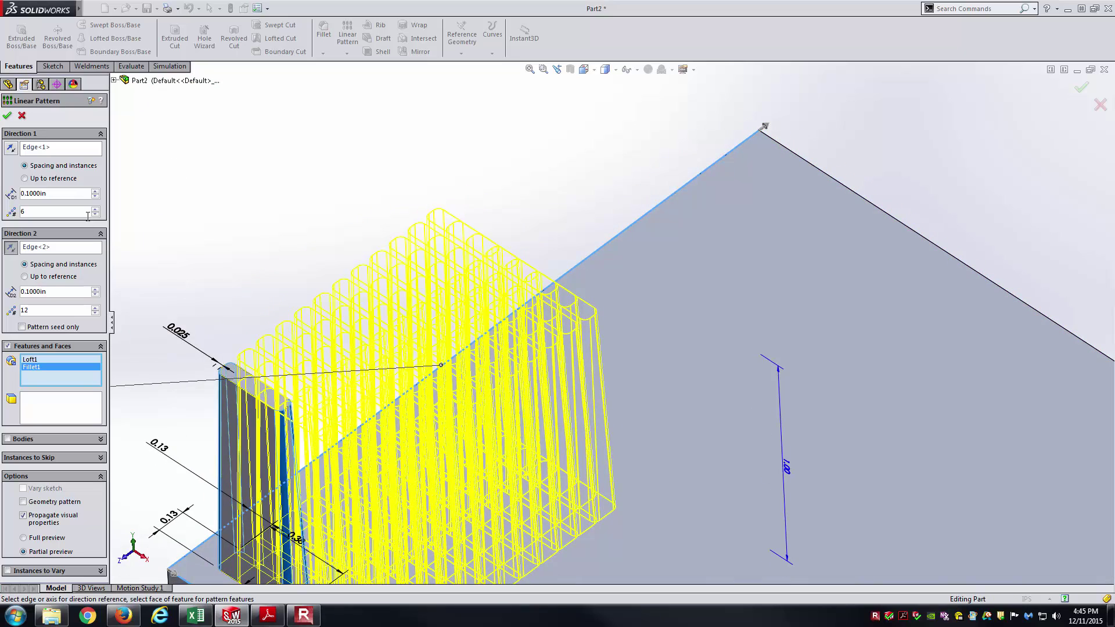
scroll(334, 424, down, 1)
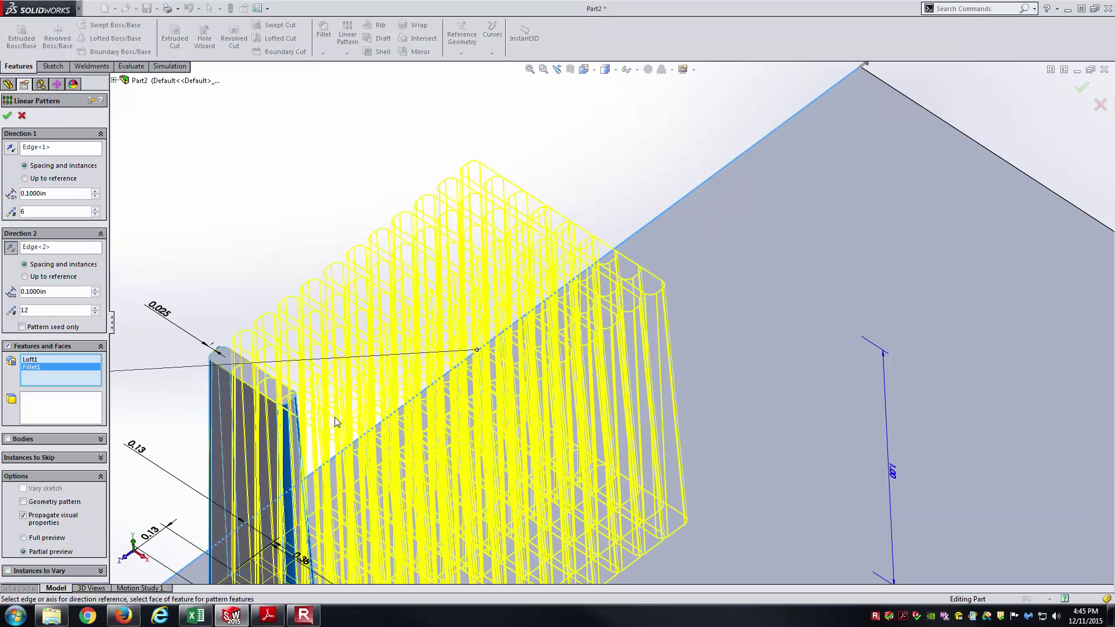
scroll(309, 403, up, 1)
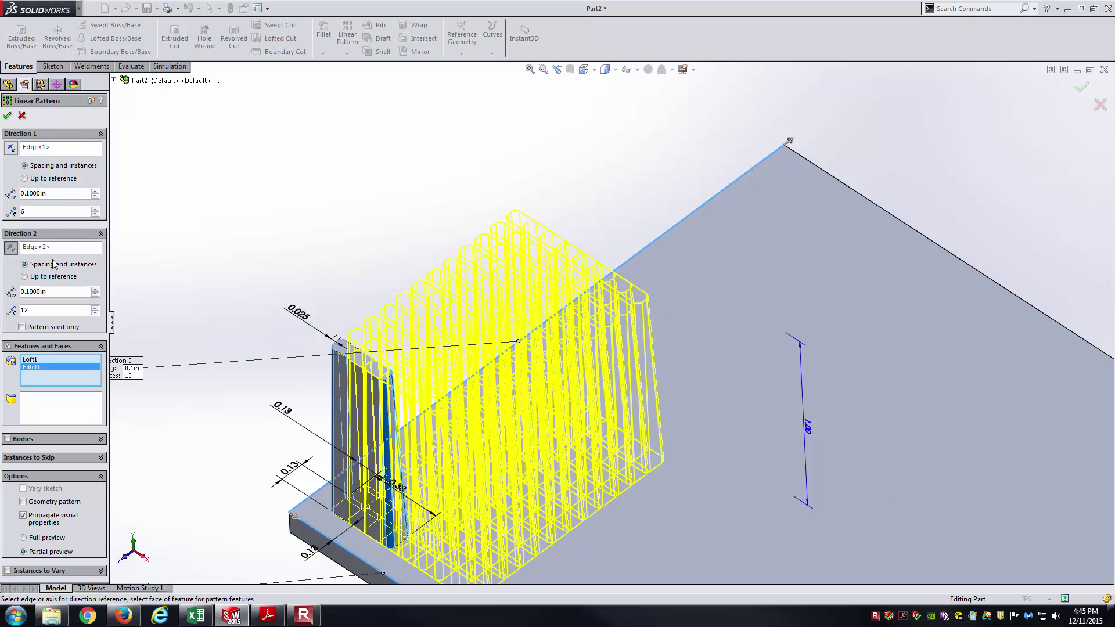
Set the number of Direction 1 instances in the linear pattern to 1
click(95, 214)
click(94, 214)
click(95, 213)
click(95, 214)
click(94, 214)
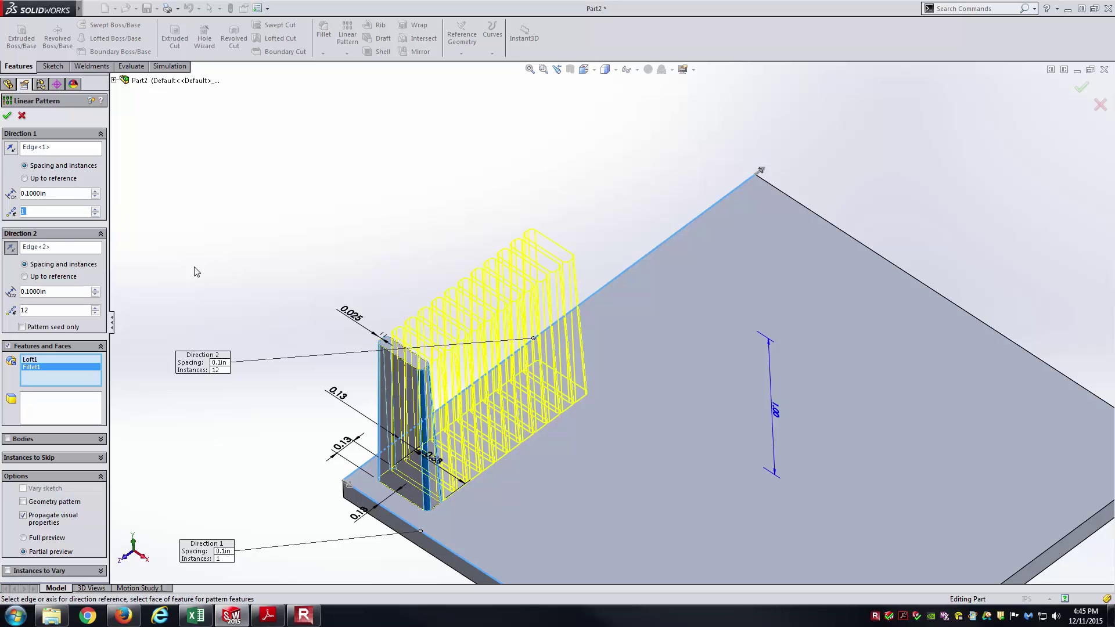
Check the pin spacing in the Adobe Reader drawing and set the SolidWorks pattern's Direction 1 spacing to 0.5 in
click(42, 149)
key(shift+z)
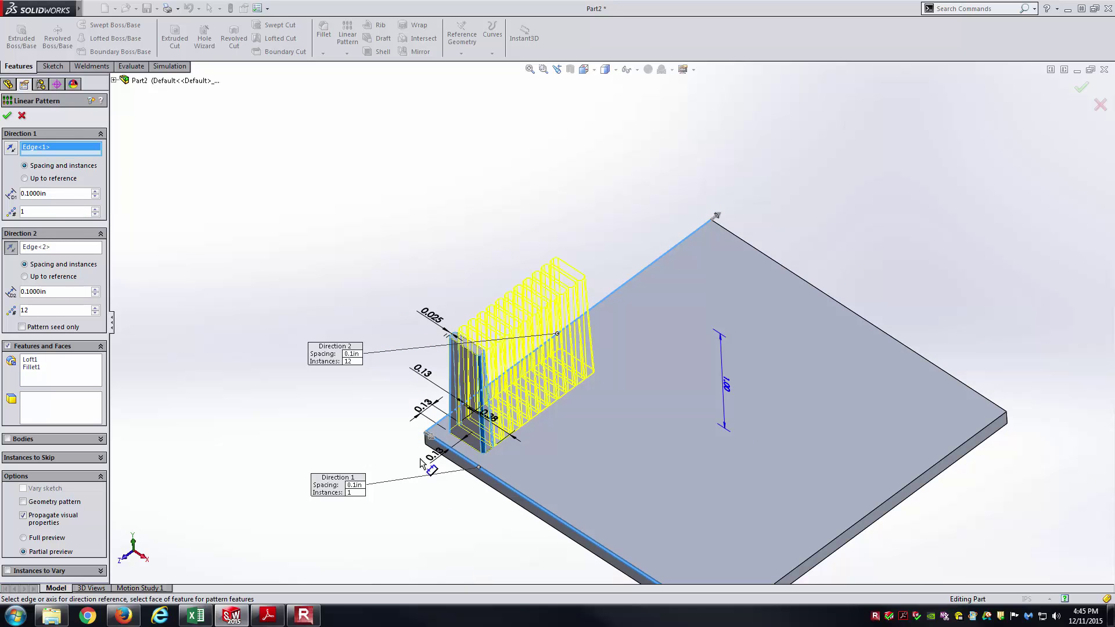
click(269, 615)
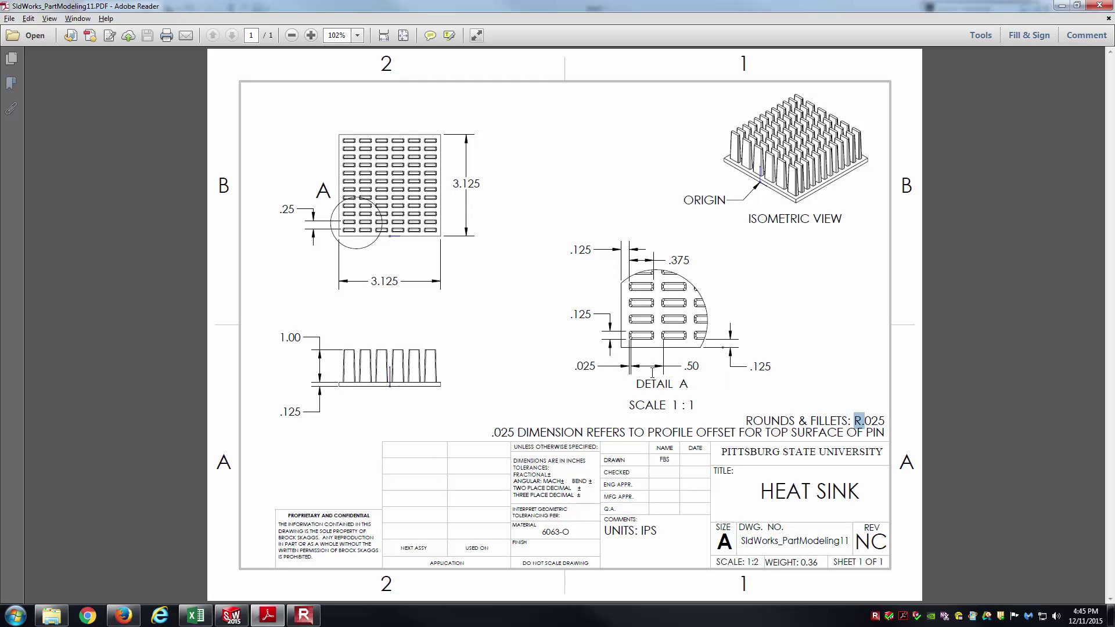
click(232, 616)
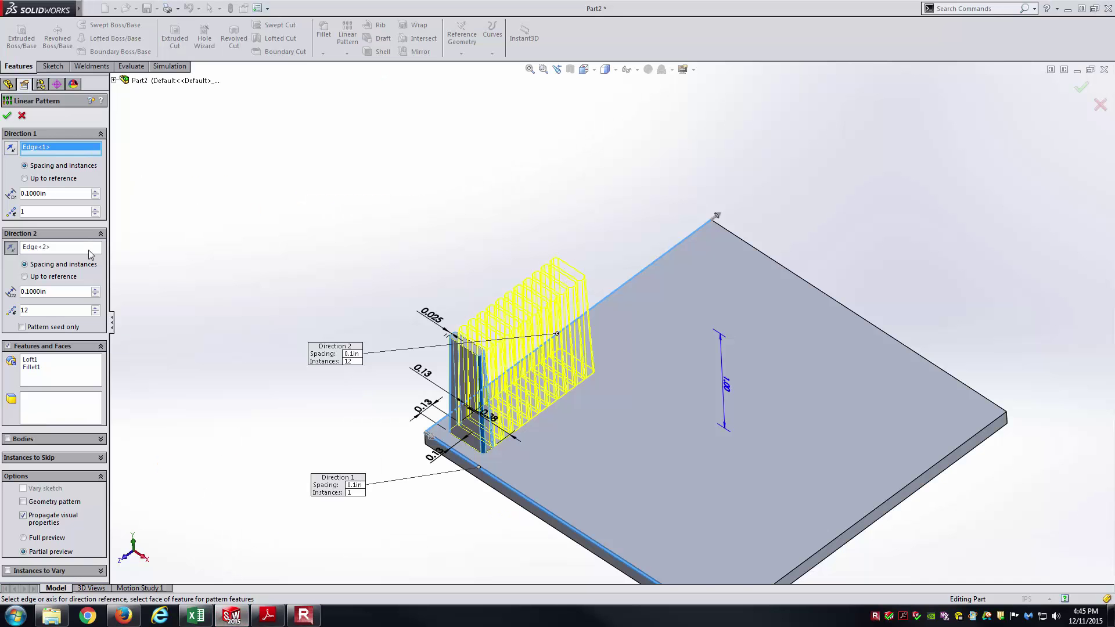
double_click(71, 197)
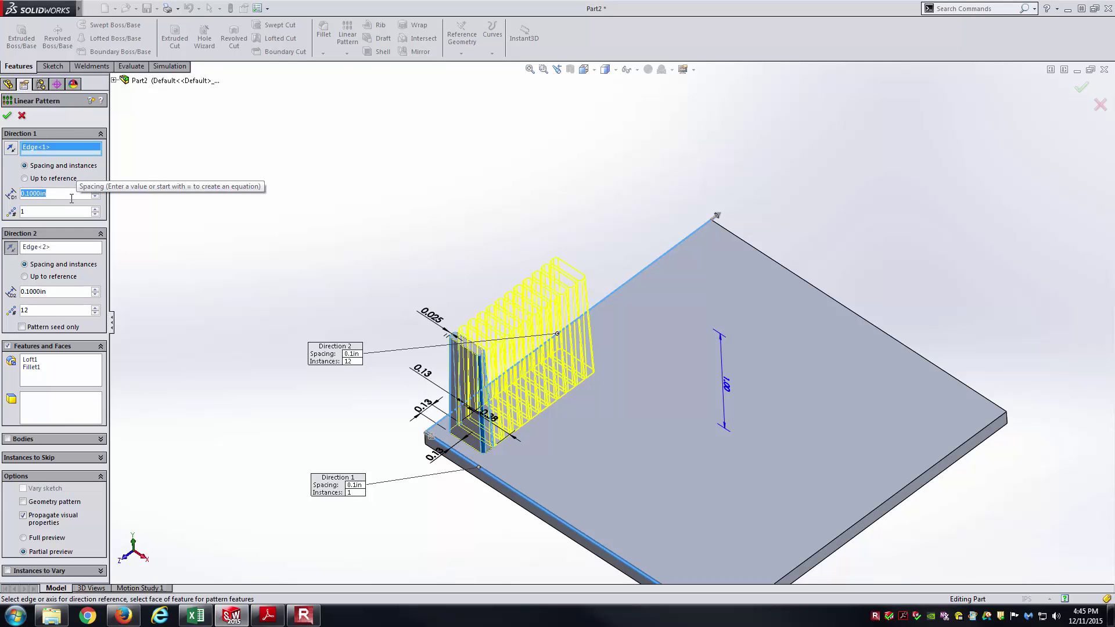
text(.5)
key(Return)
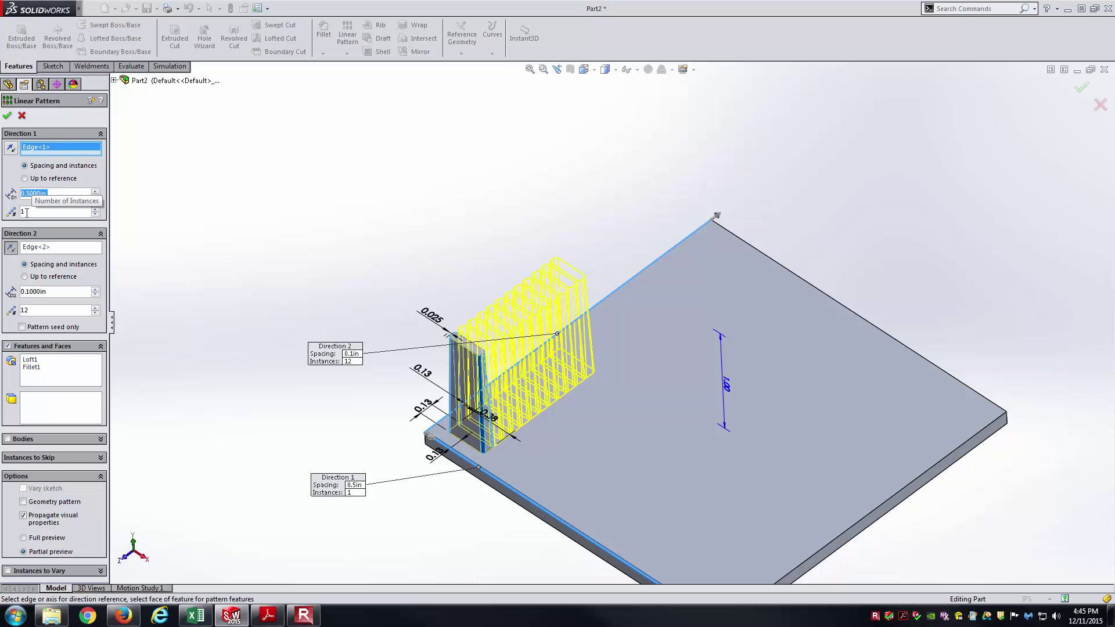
Set the number of Direction 1 instances in the linear pattern to 6
click(94, 209)
click(94, 209)
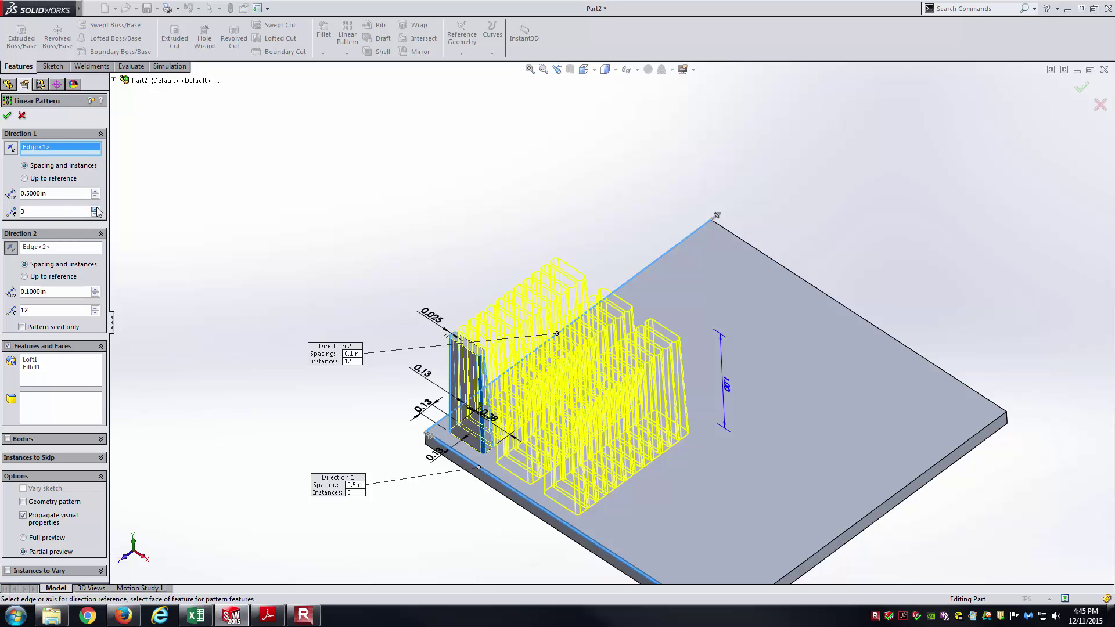
click(95, 210)
click(95, 209)
click(94, 210)
scroll(571, 359, up, 2)
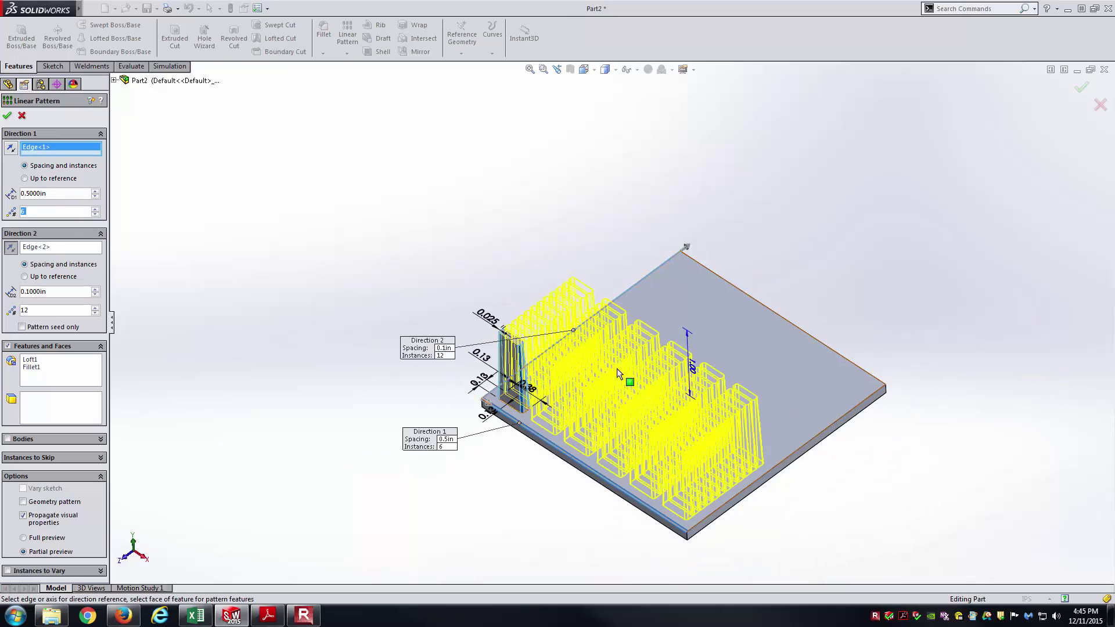
Check the row spacing in the Adobe Reader drawing and set the SolidWorks pattern's Direction 2 spacing to 0.25 in
middle_drag(722, 445, 726, 505)
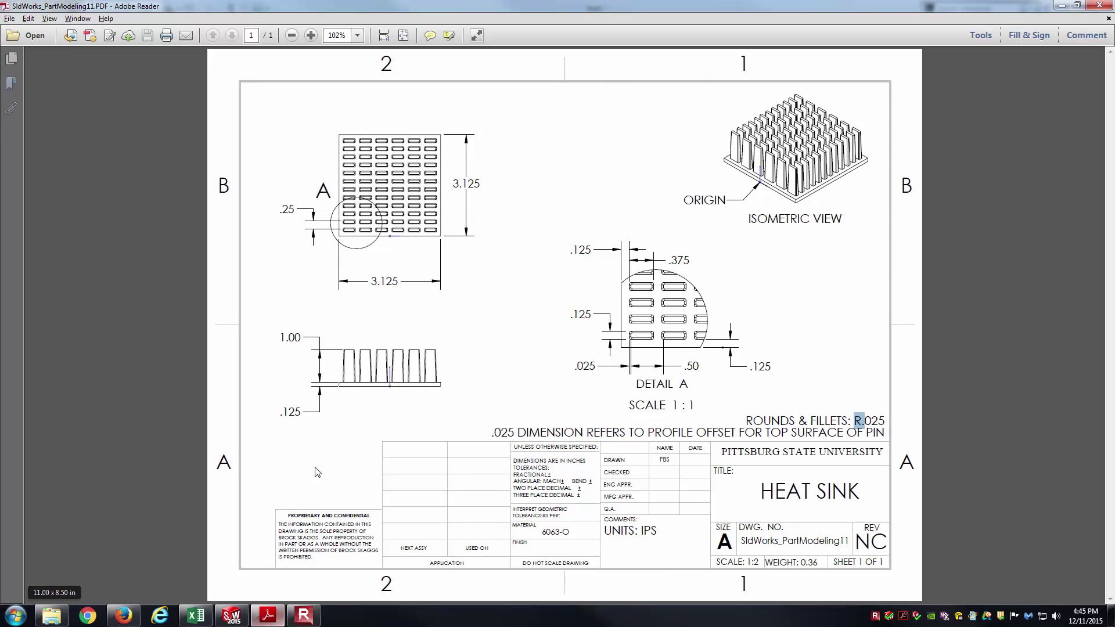
key(alt+Tab)
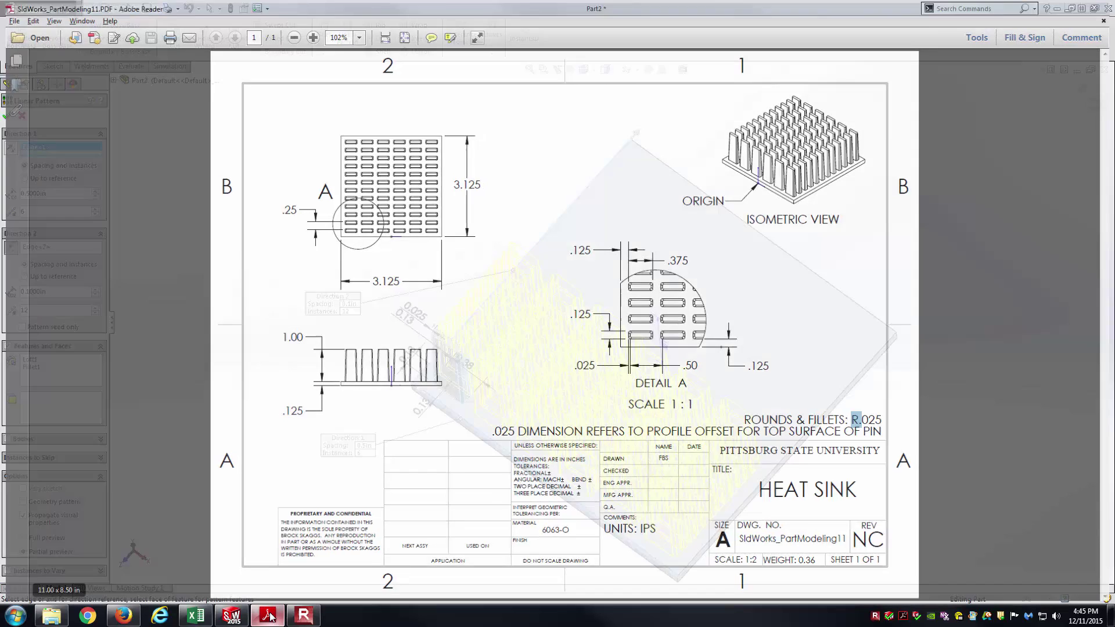
double_click(64, 292)
text(.25)
key(Return)
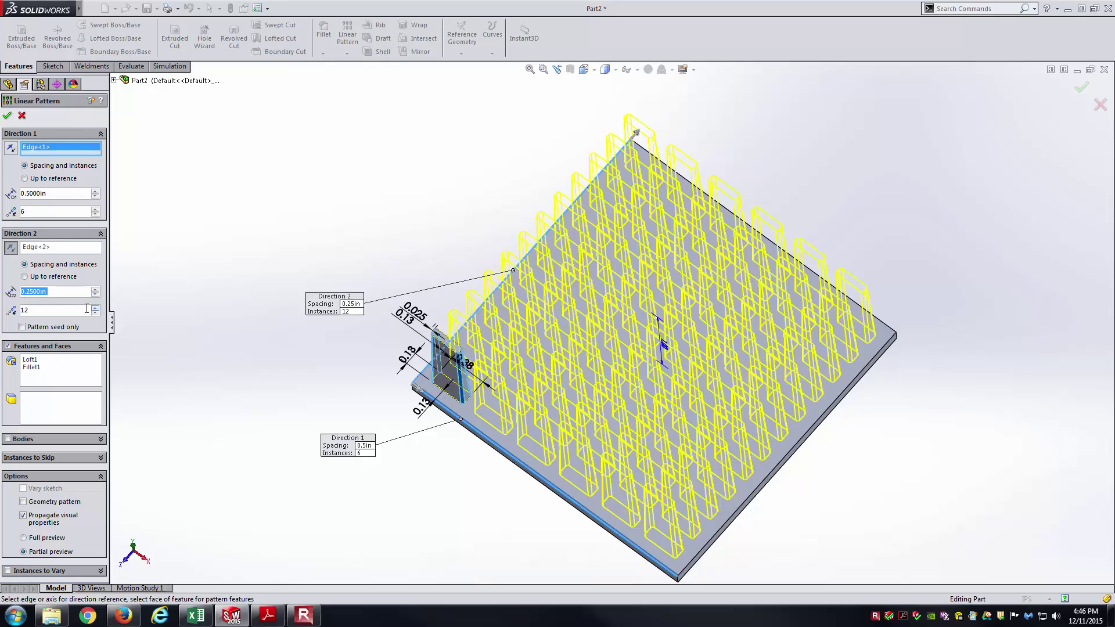
Inspect the preview of the pin array and accept the linear pattern across the base plate
middle_drag(269, 318, 287, 254)
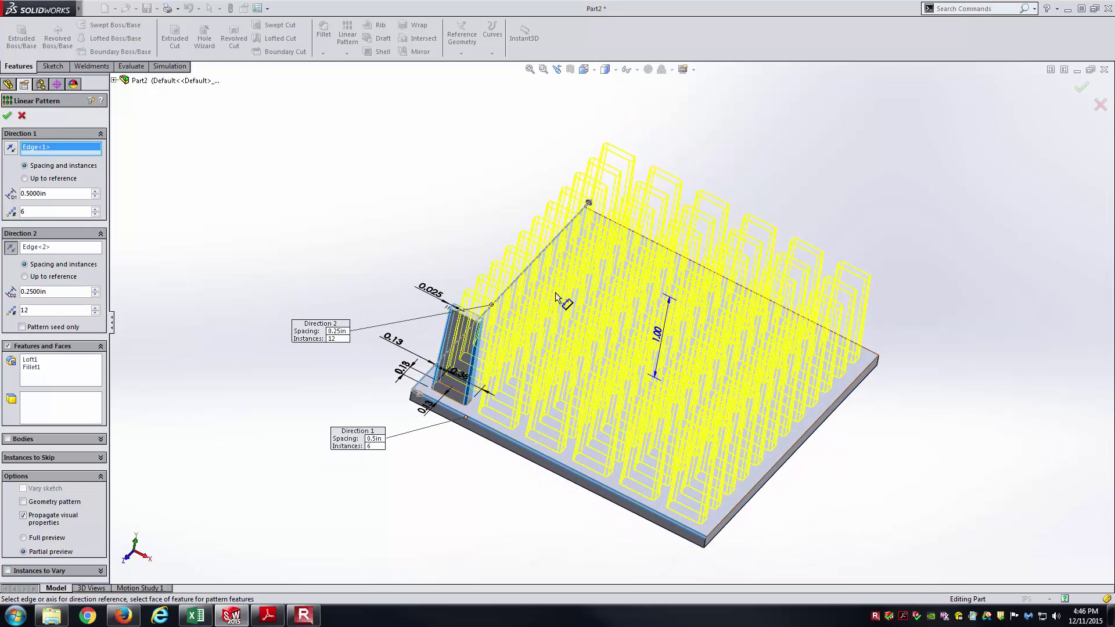
mouse_move(403, 425)
middle_down()
mouse_move(363, 395)
mouse_move(413, 423)
mouse_move(399, 438)
mouse_move(394, 418)
middle_up()
middle_drag(301, 434, 327, 388)
click(7, 116)
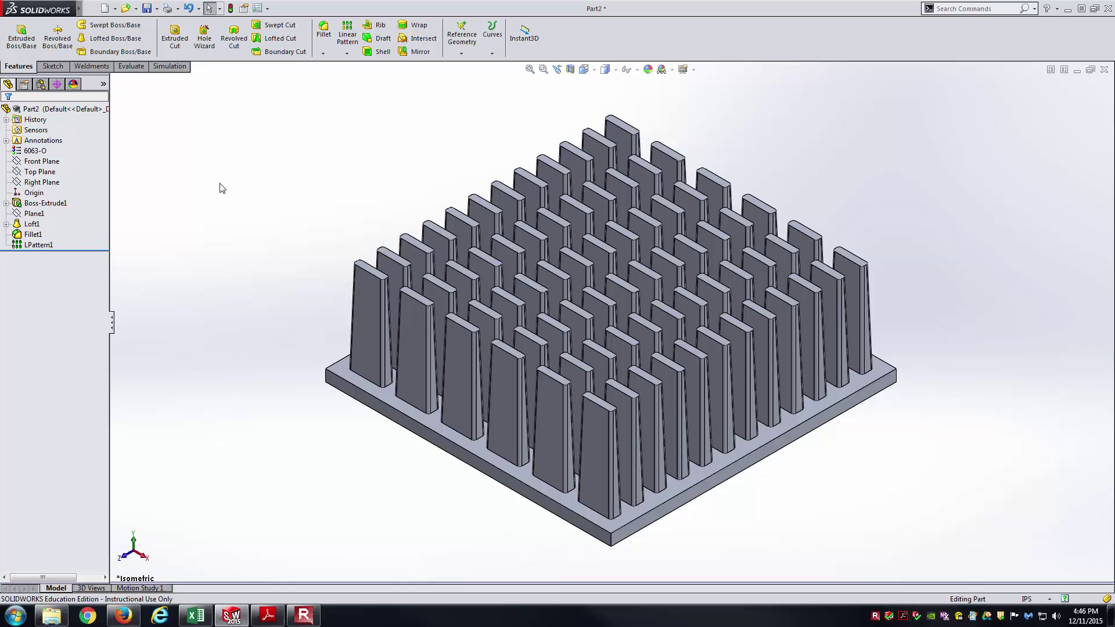
Review the mass properties of the finished heat sink and close the report
click(131, 66)
click(81, 36)
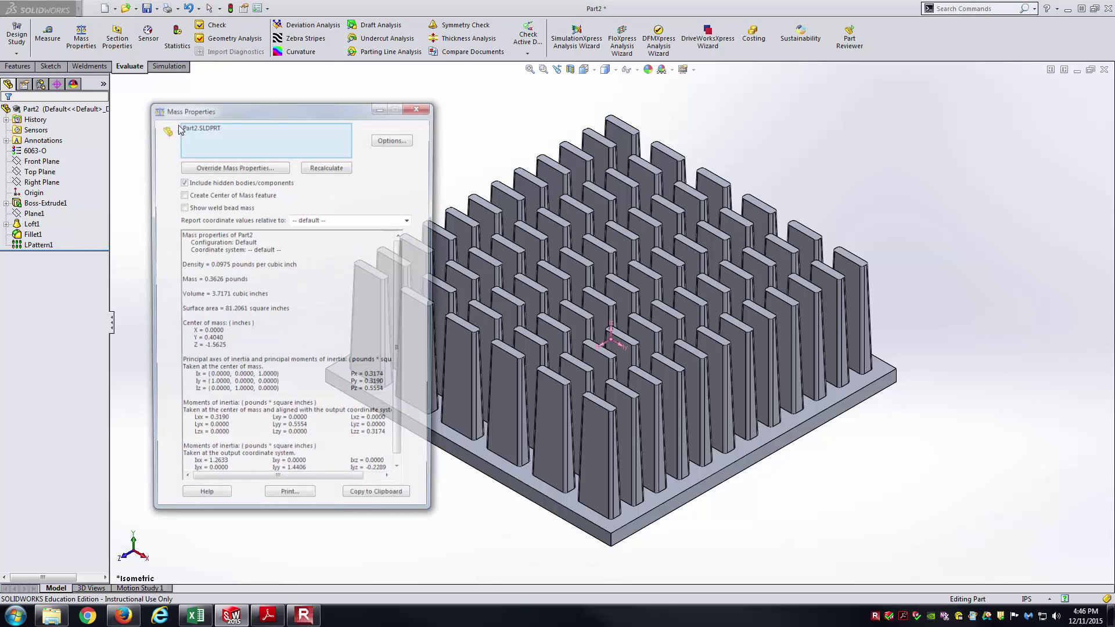
drag(236, 118, 134, 99)
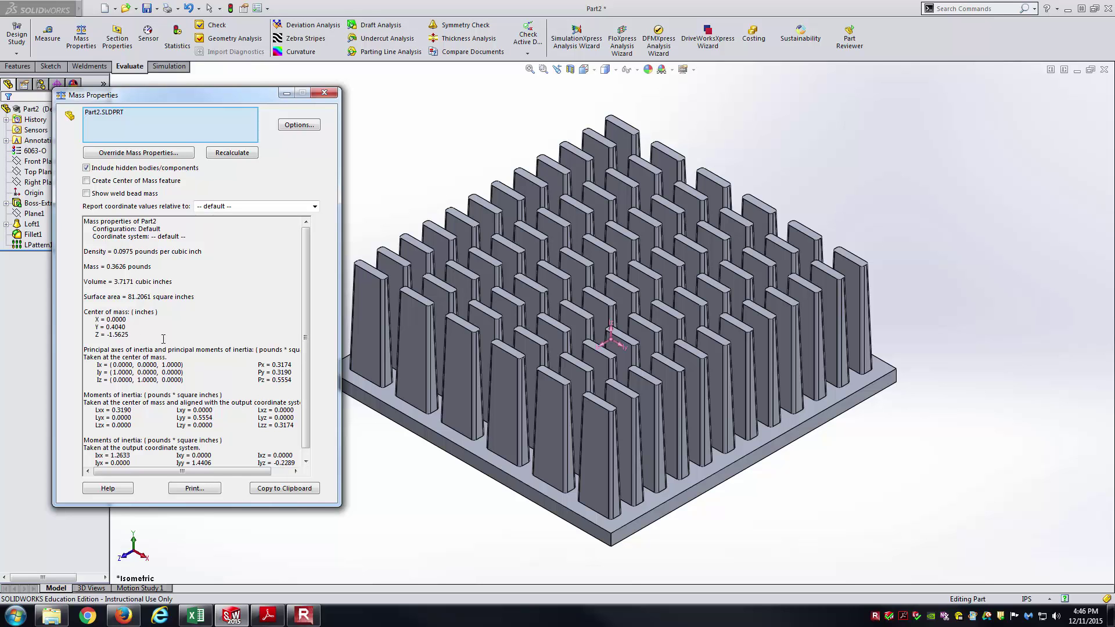
click(321, 93)
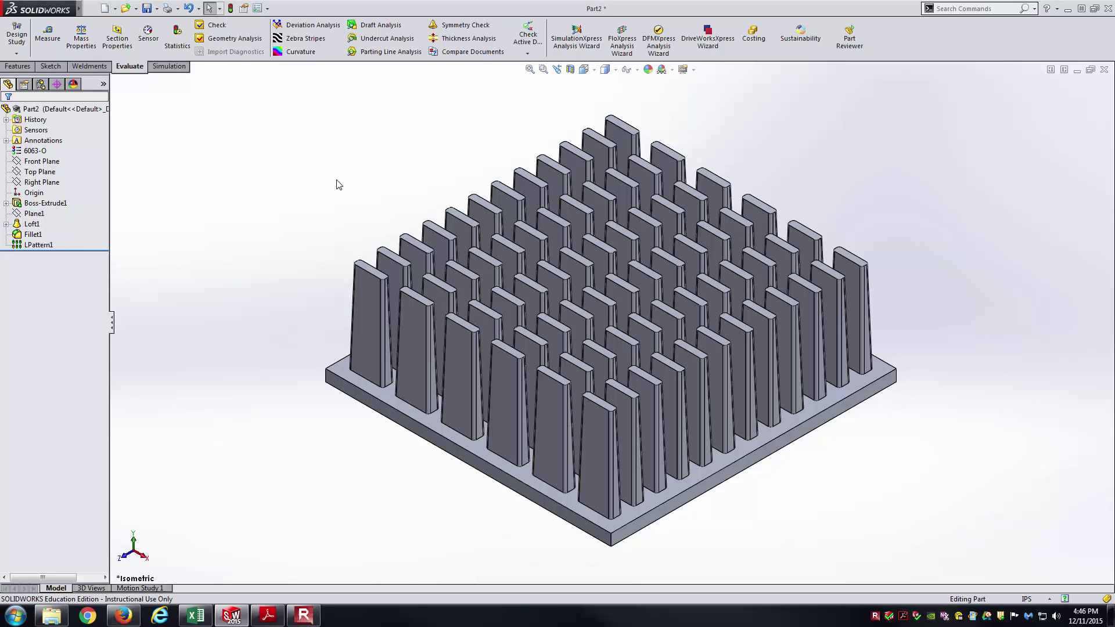
Edit the linear pattern from the top view to skip instances (2, 9), (6, 6), (3, 6) and (4, 4), and inspect the gaps
right_click(39, 245)
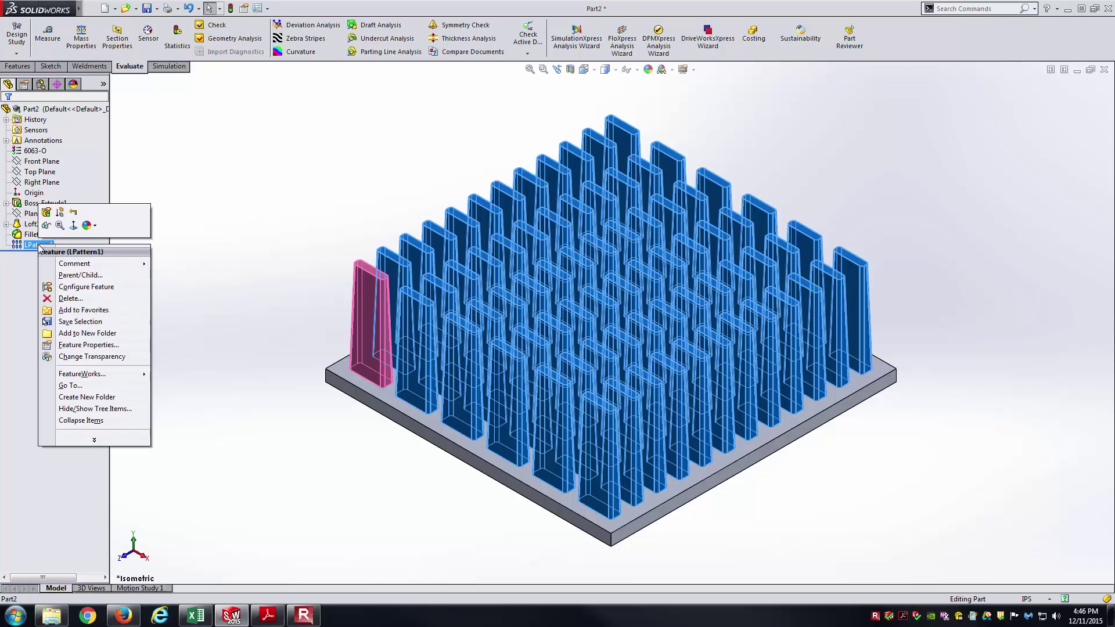
click(47, 213)
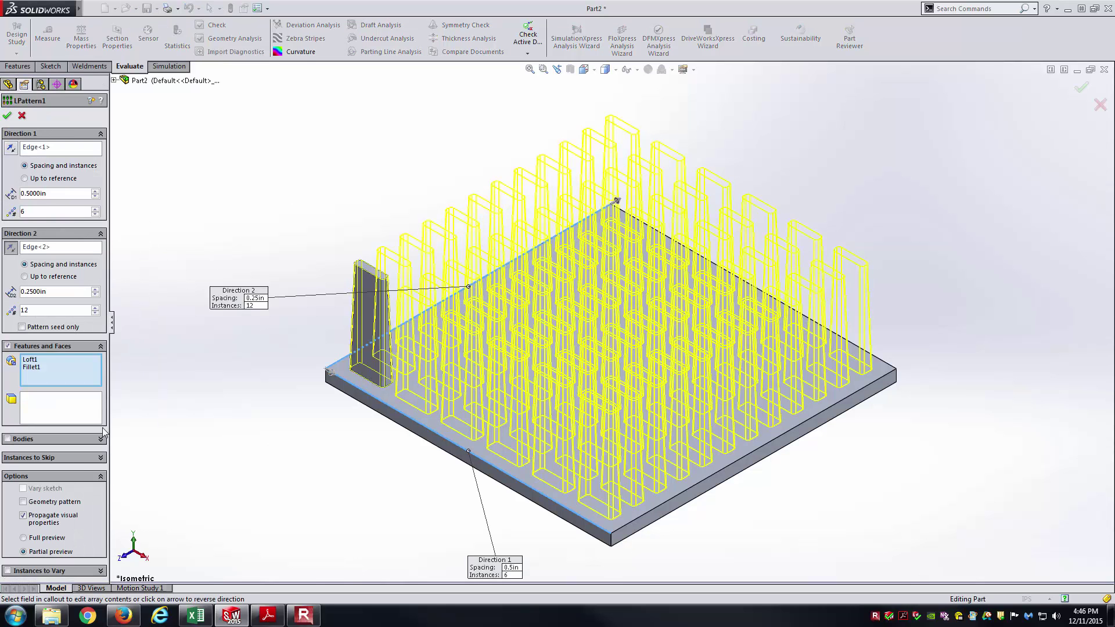
click(65, 460)
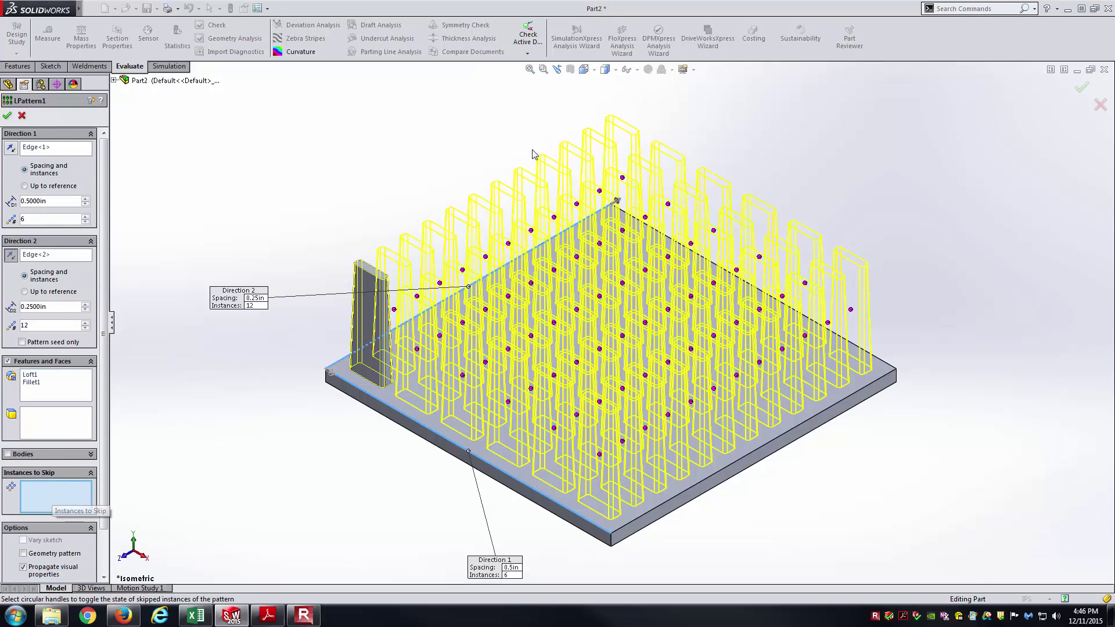
click(584, 69)
click(598, 102)
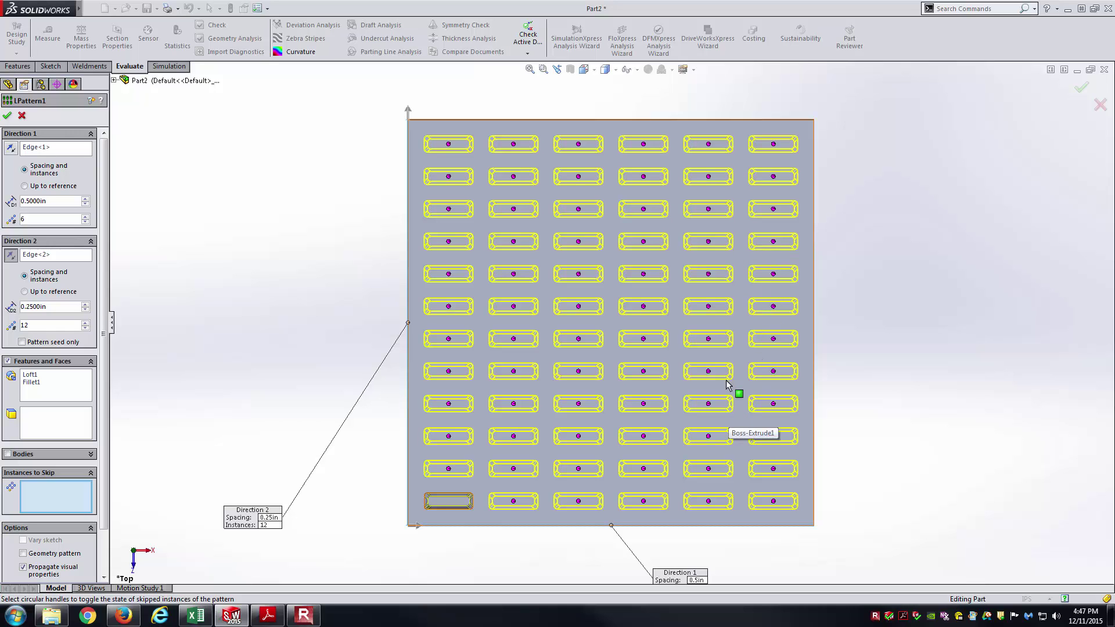
click(514, 241)
click(773, 339)
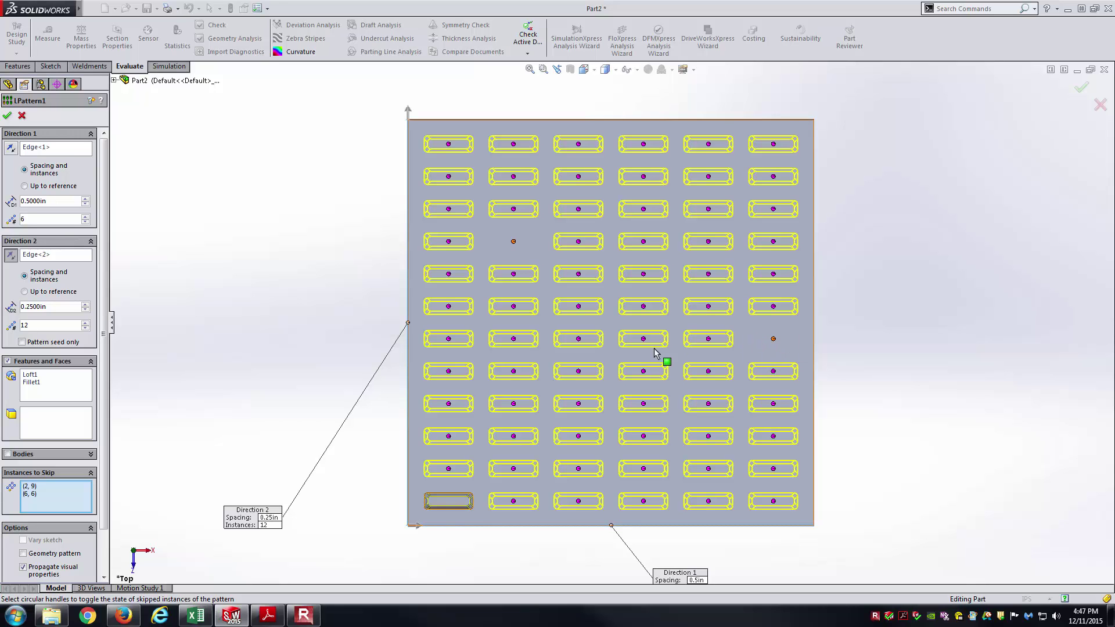
click(579, 339)
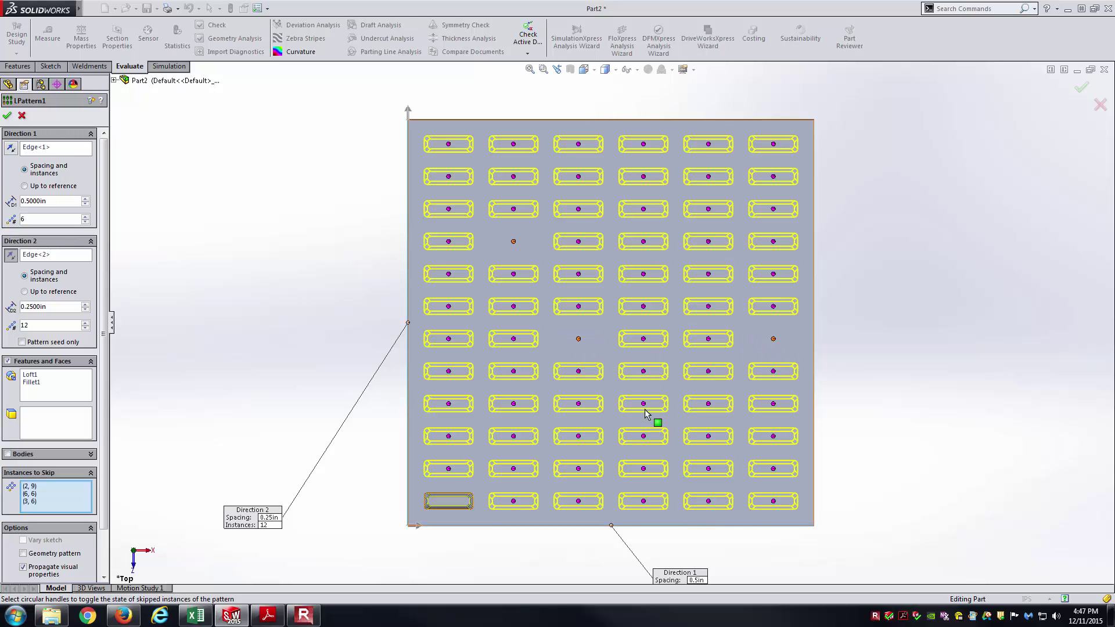
click(643, 406)
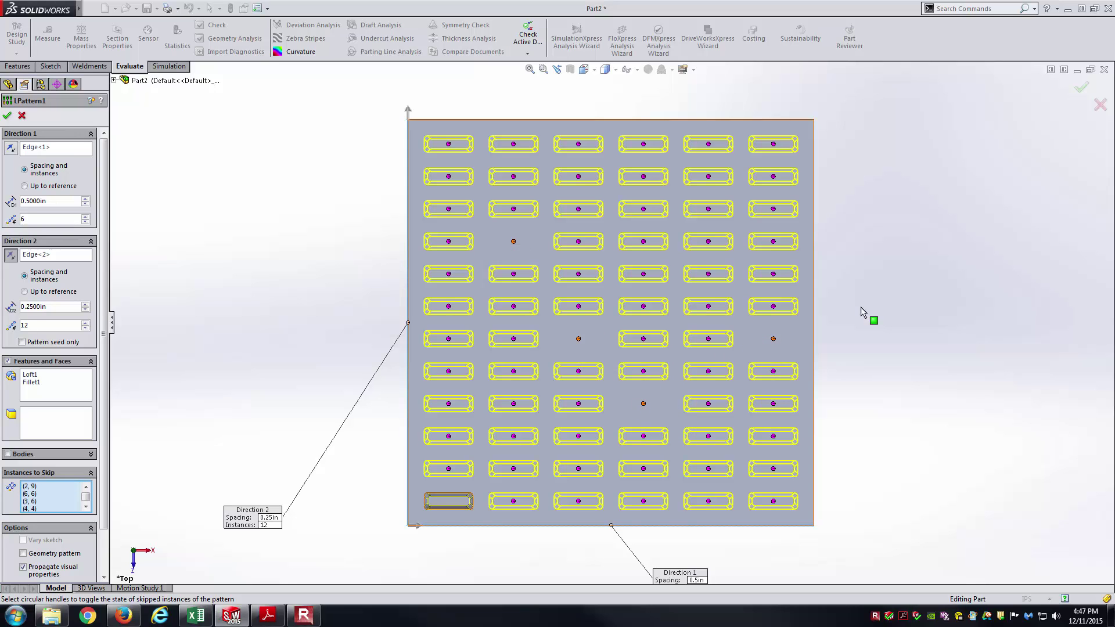
click(7, 116)
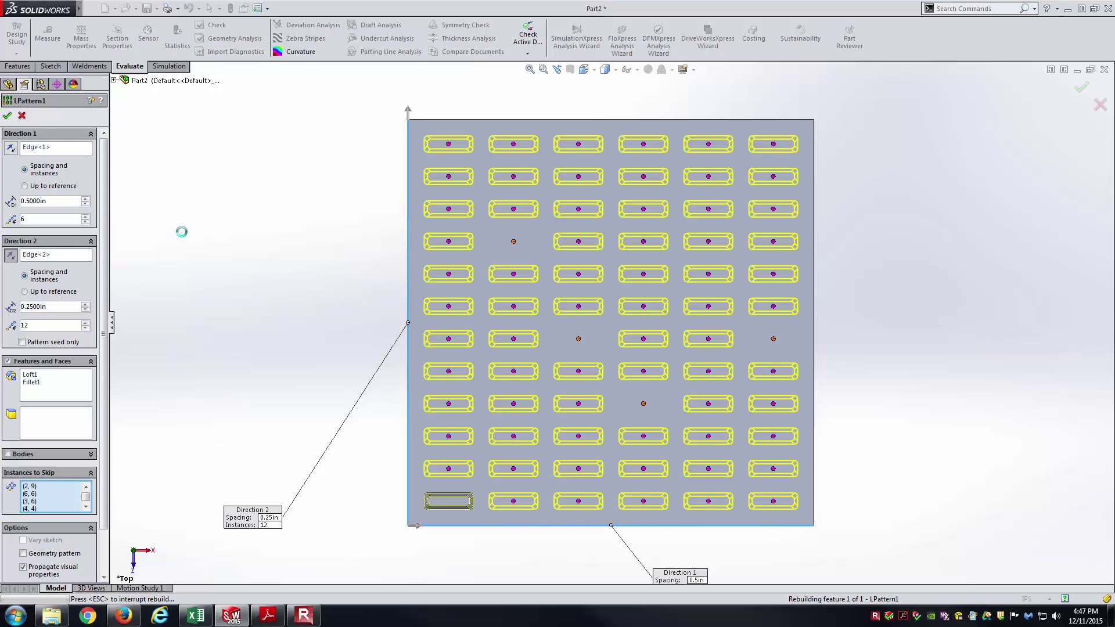
middle_drag(234, 298, 490, 338)
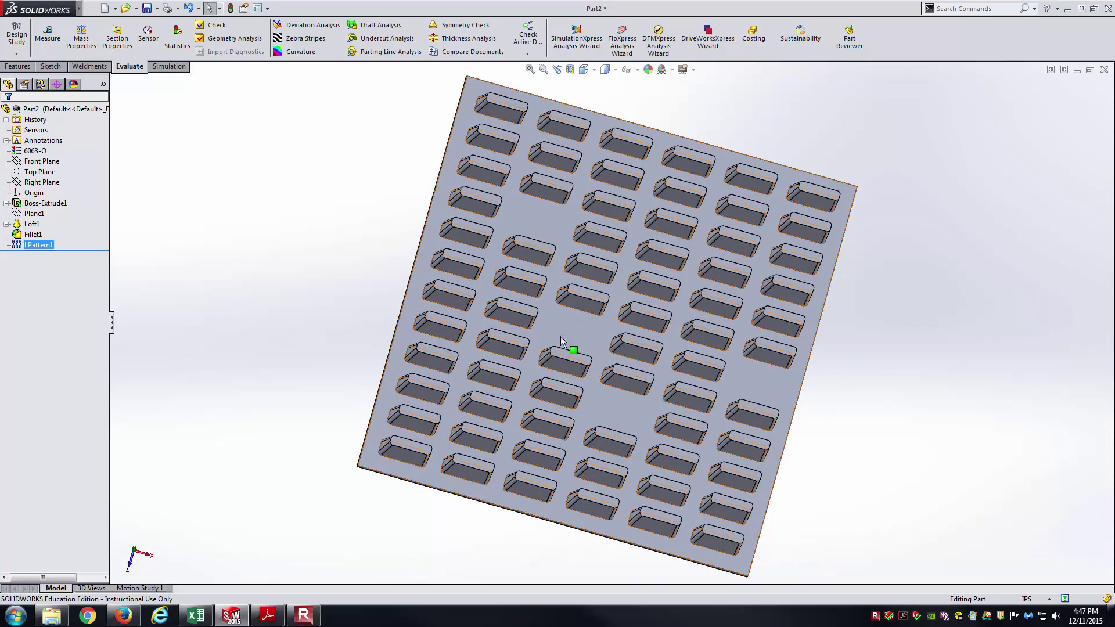
middle_drag(582, 416, 604, 197)
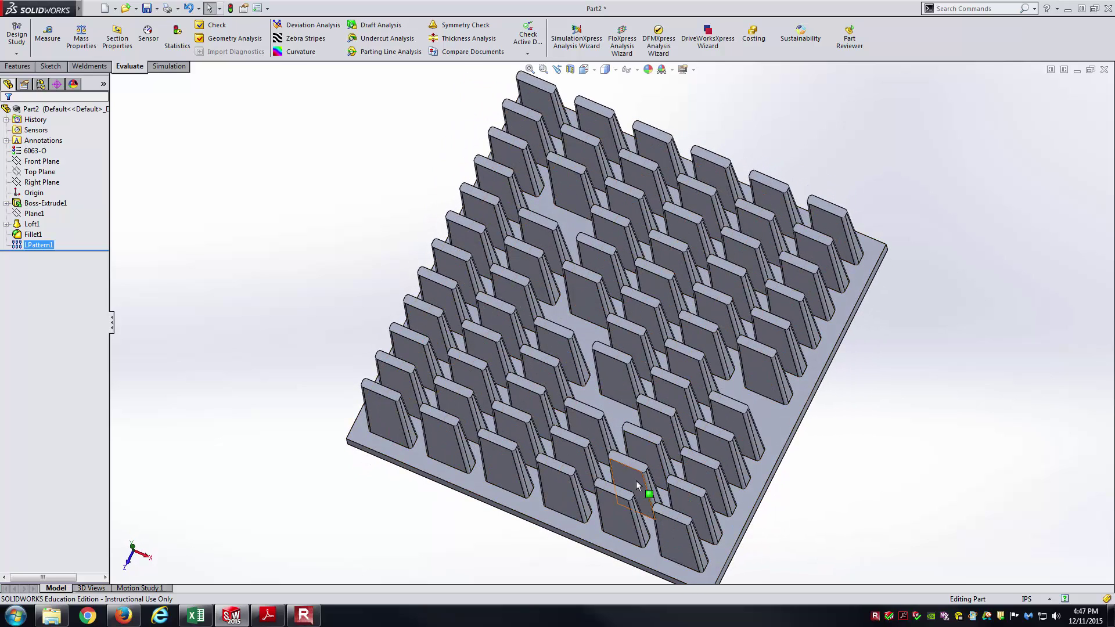
Edit the linear pattern again to remove all four skipped instances and restore the complete pin array
right_click(57, 245)
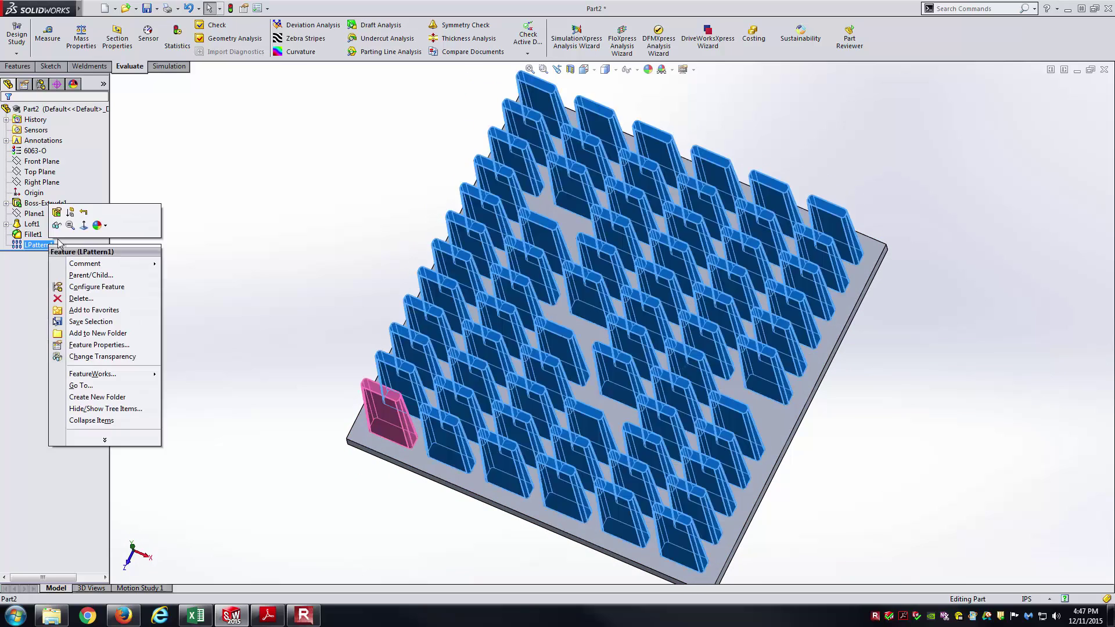
click(57, 214)
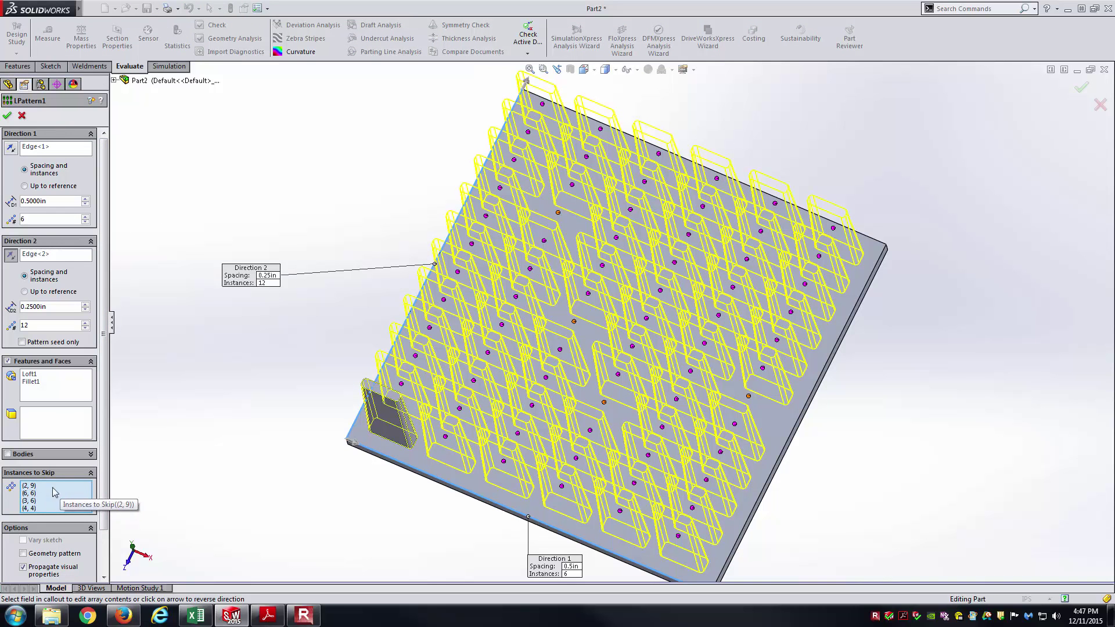
click(53, 509)
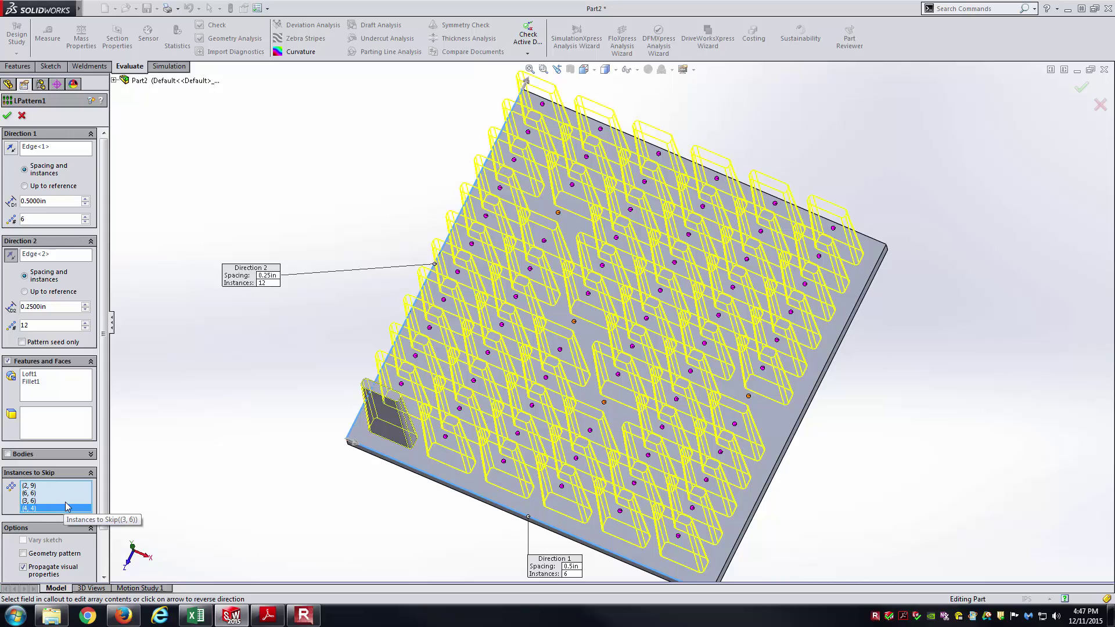
key(Delete)
key(Delete)
key(Delete)
key(Delete)
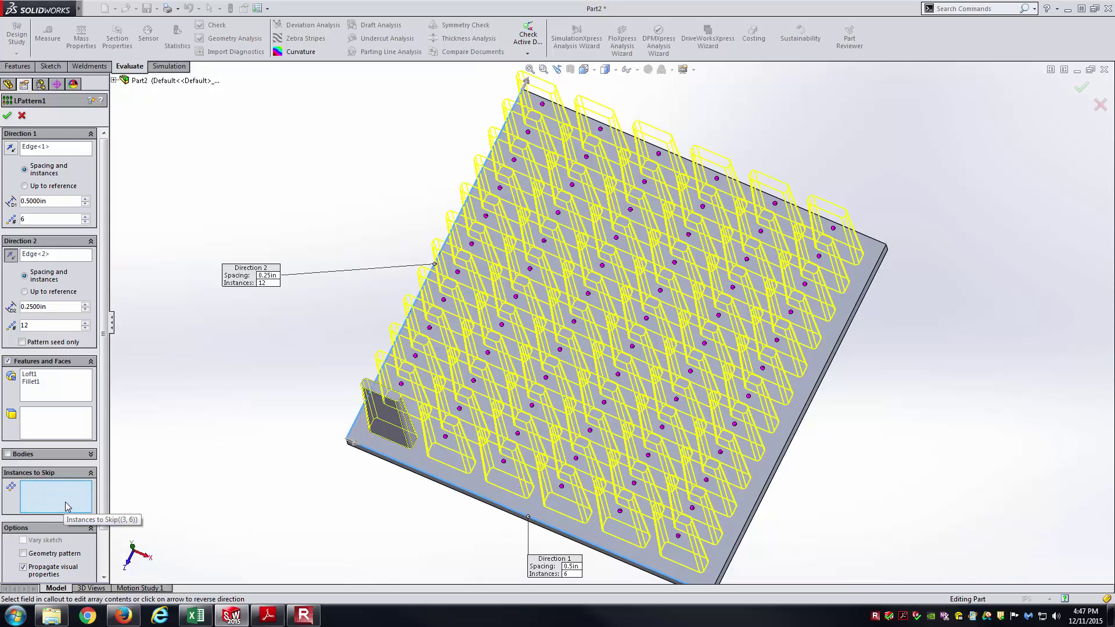
click(7, 116)
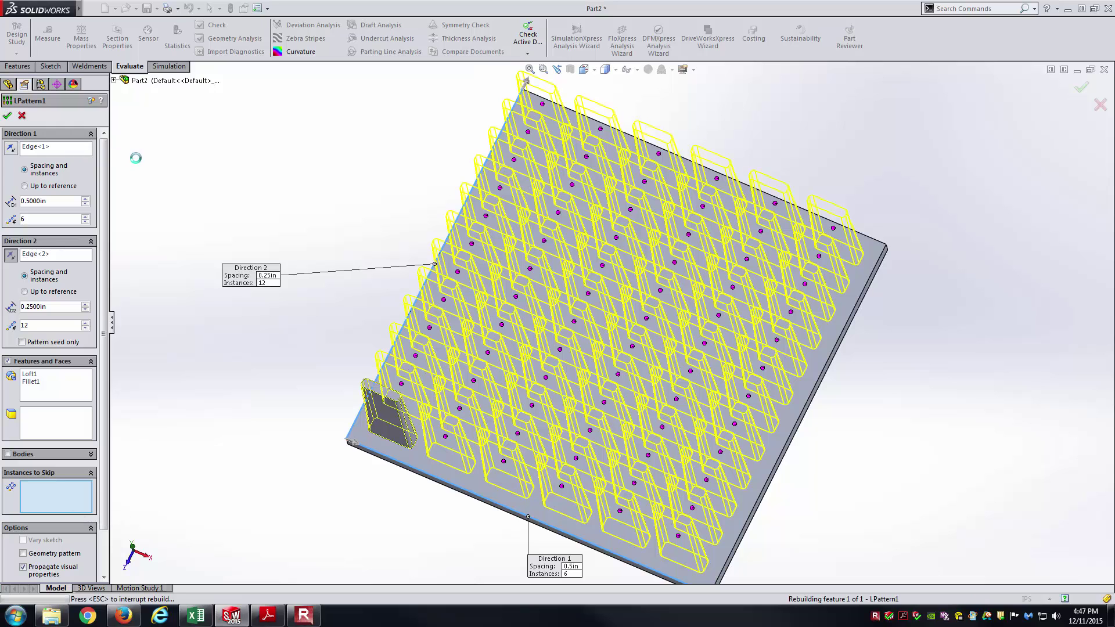